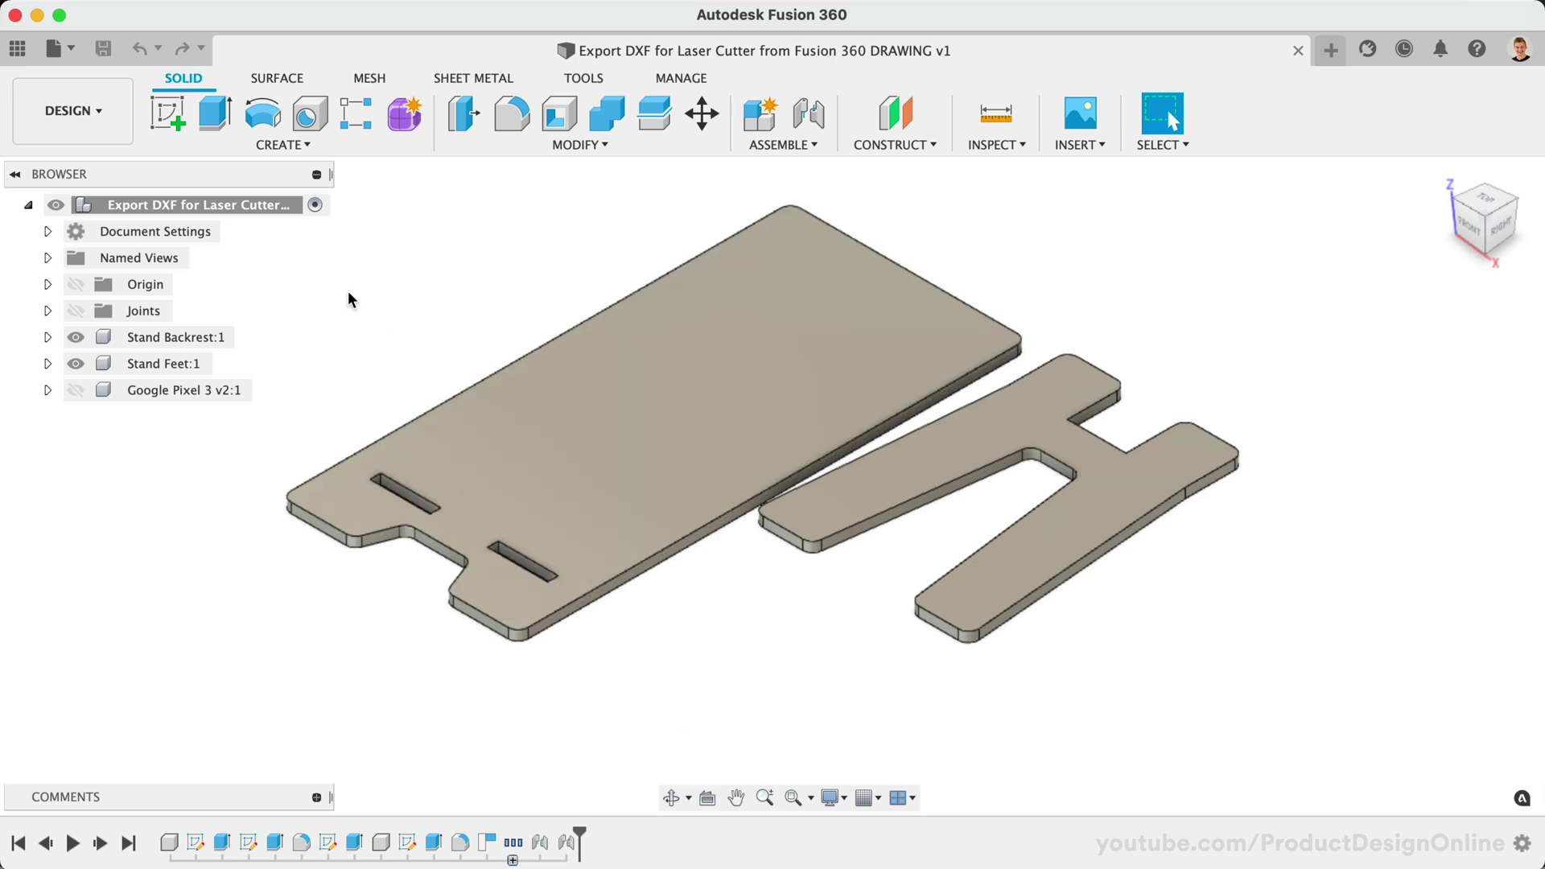
Start a new drawing from the phone stand design via the workspace switcher.
{"action": "left_click", "coordinate": [112, 125]}
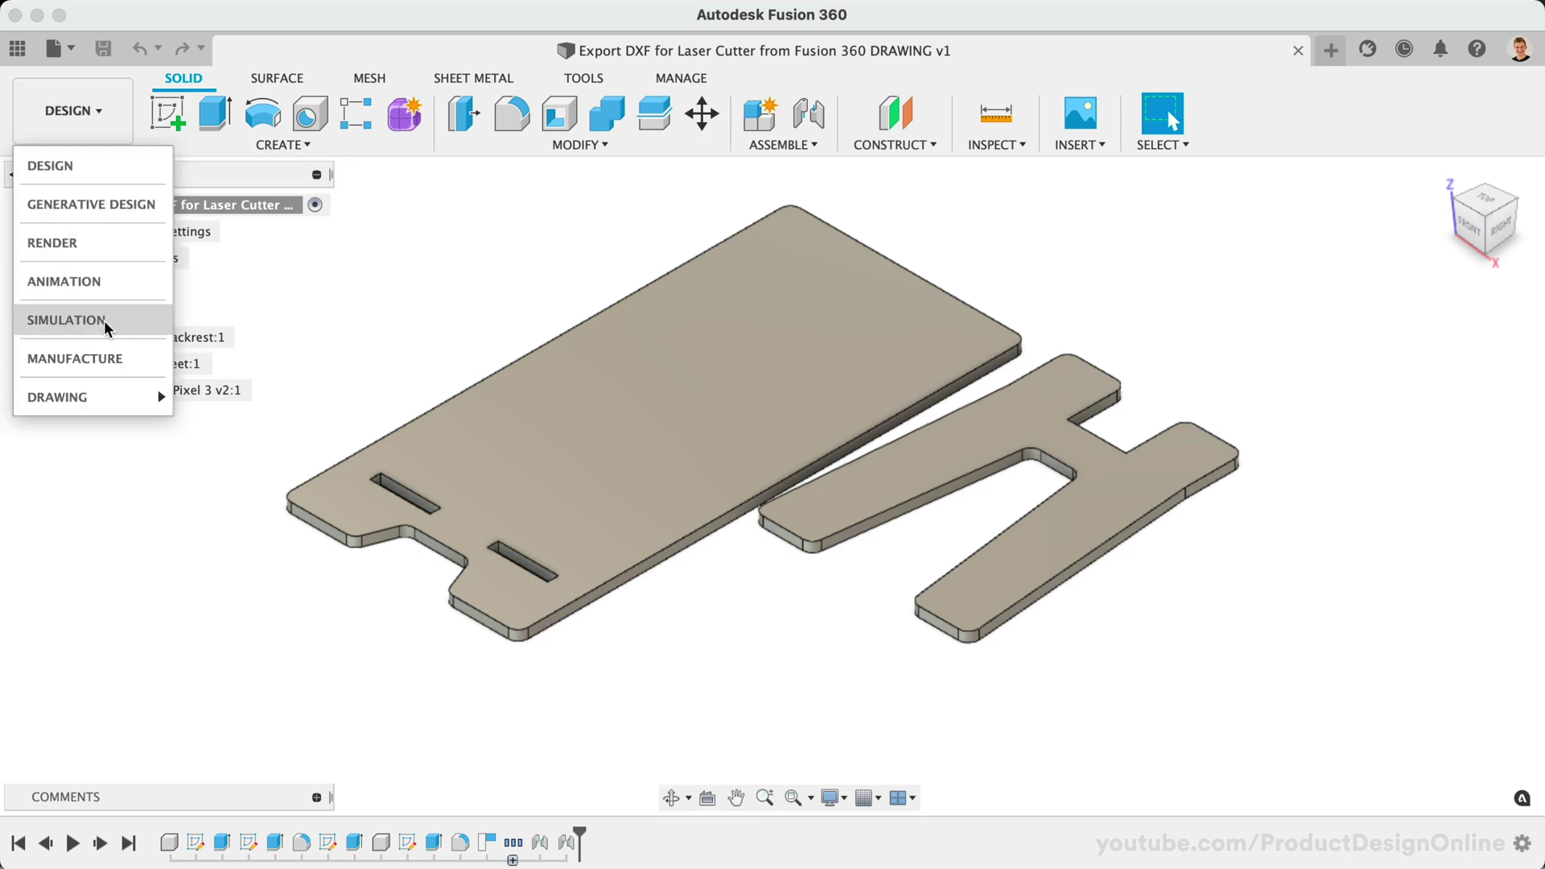
{"action": "mouse_move", "coordinate": [59, 397]}
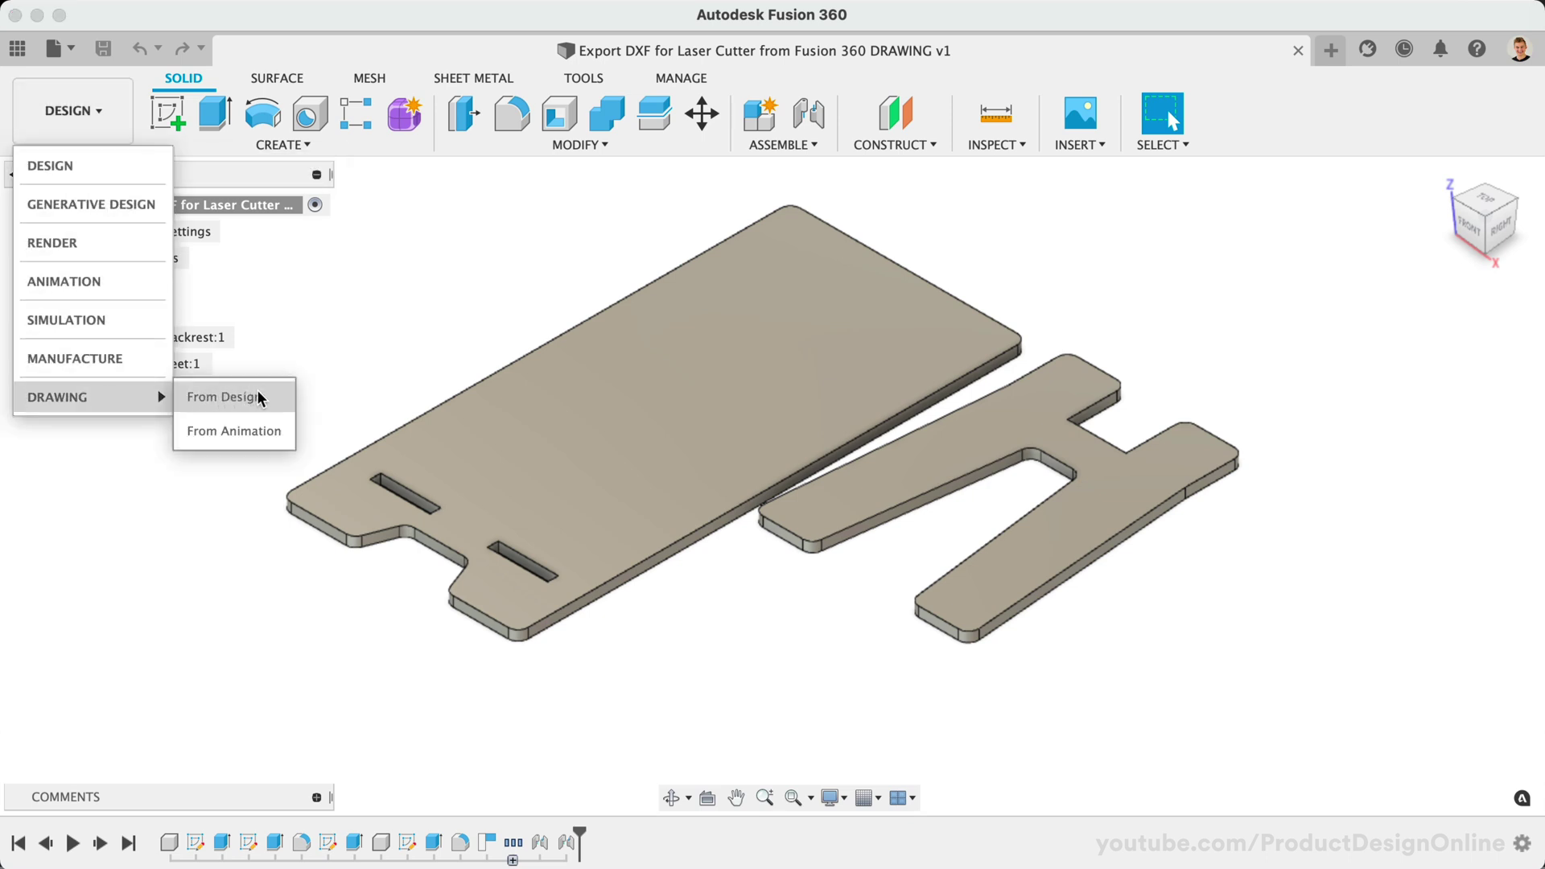
{"action": "left_click", "coordinate": [272, 398]}
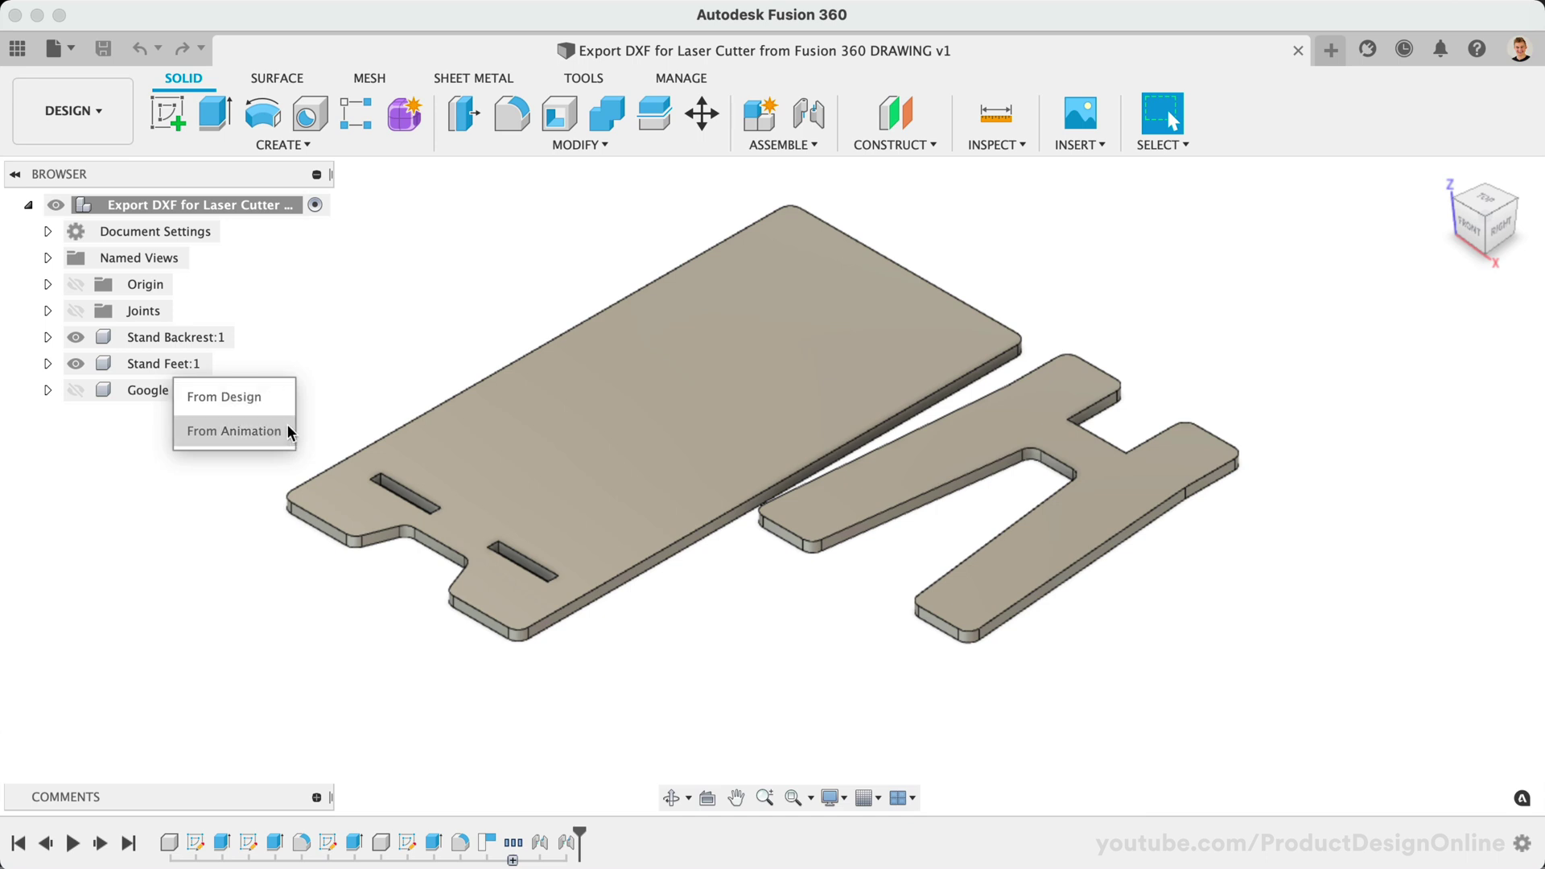
{"action": "left_click", "coordinate": [287, 401]}
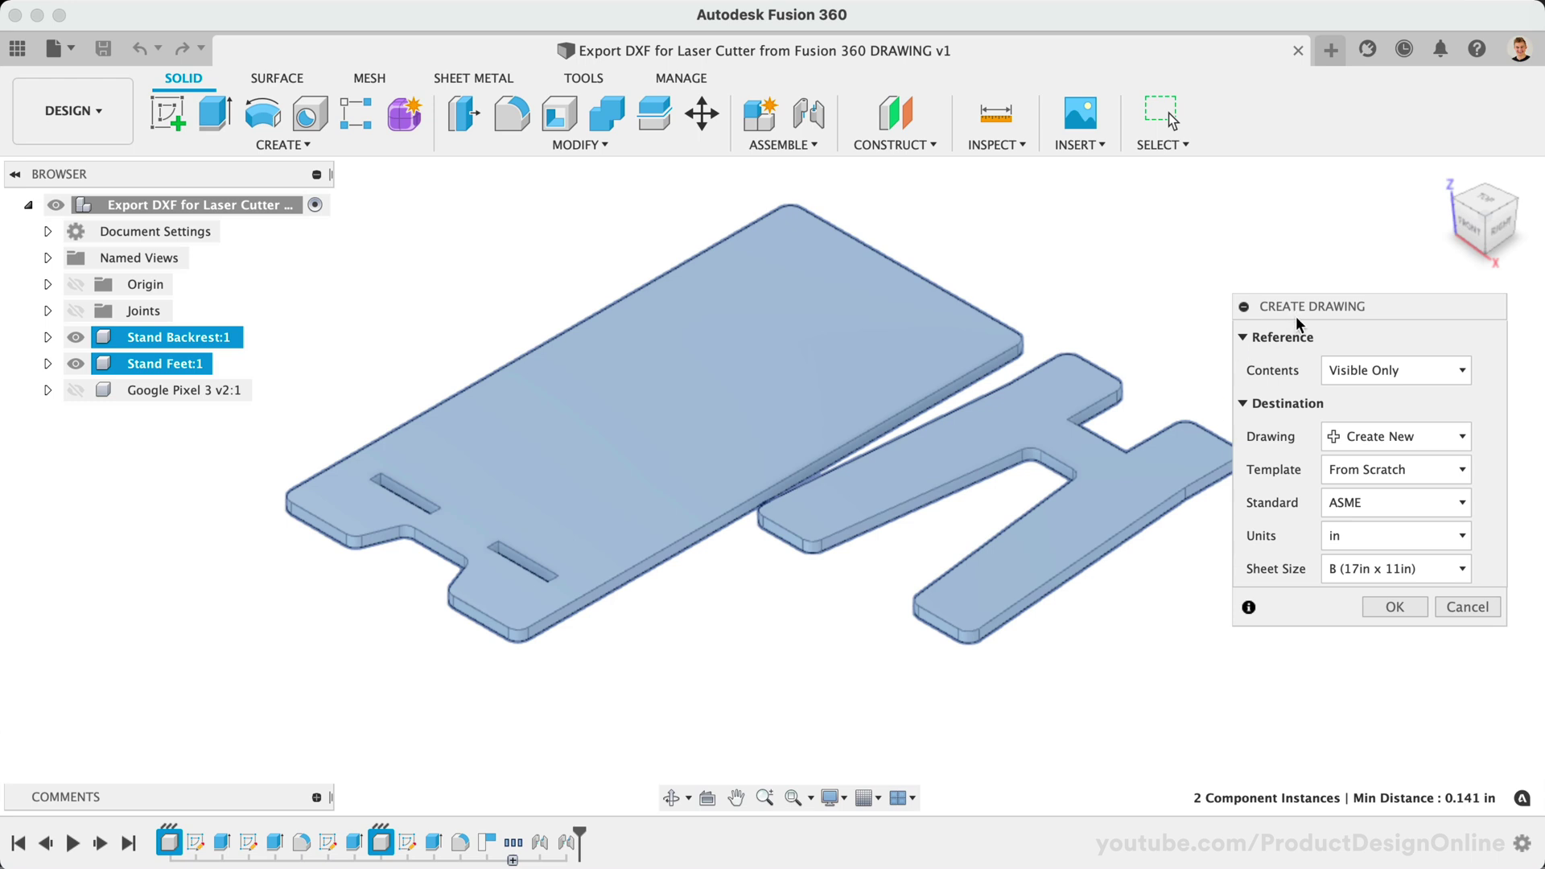
Accept visible-only, from scratch, ASME, inches, B (17in x 11in) and create the drawing.
{"action": "left_click_drag", "start_coordinate": [1296, 315], "coordinate": [1299, 324]}
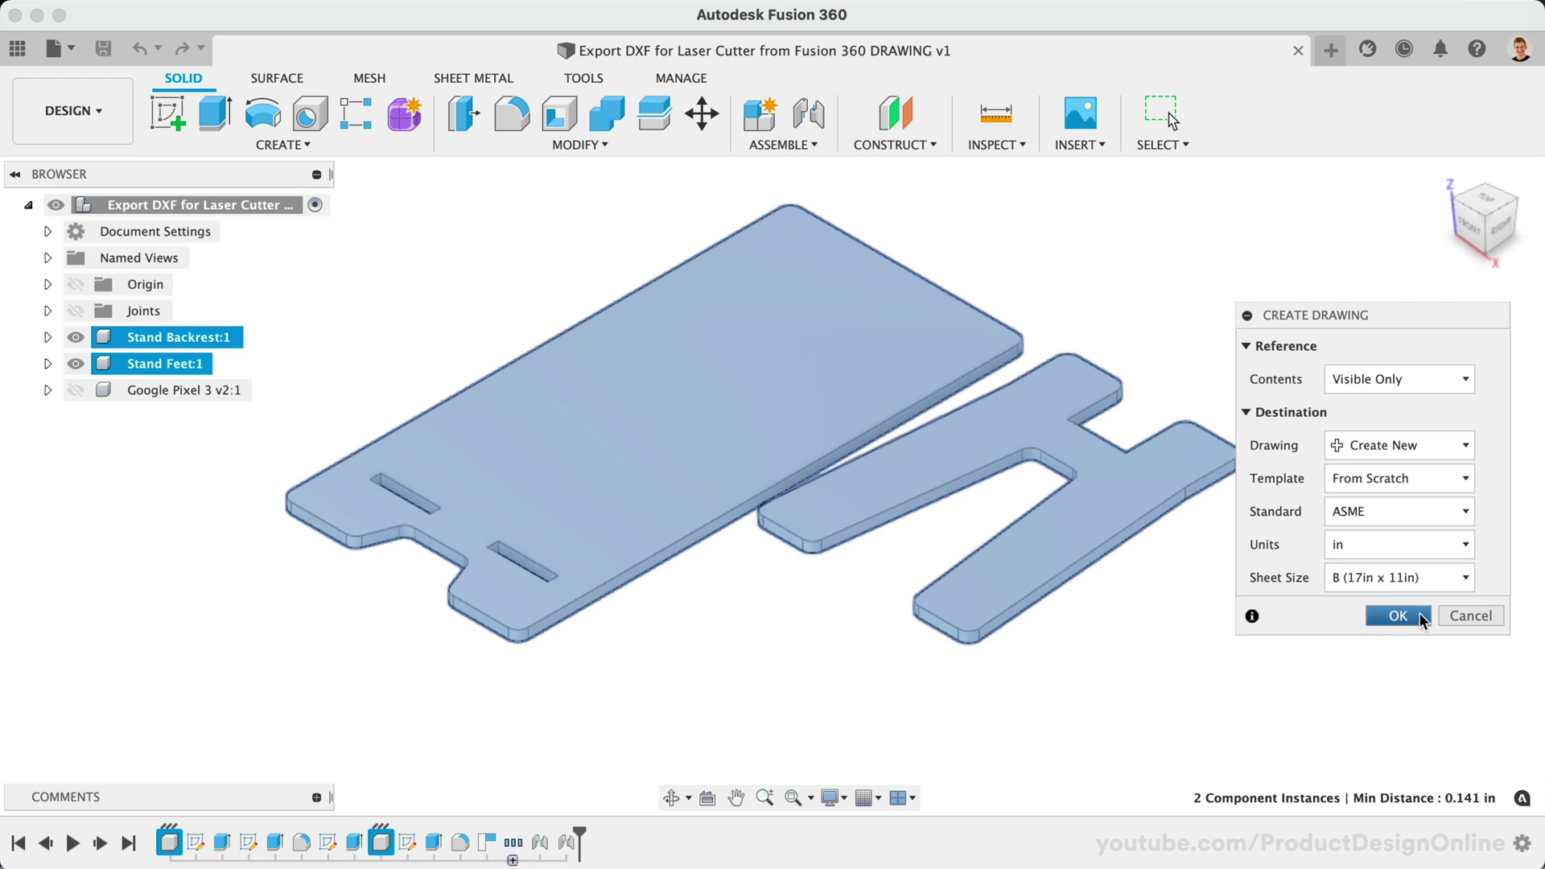
{"action": "left_click", "coordinate": [1398, 615]}
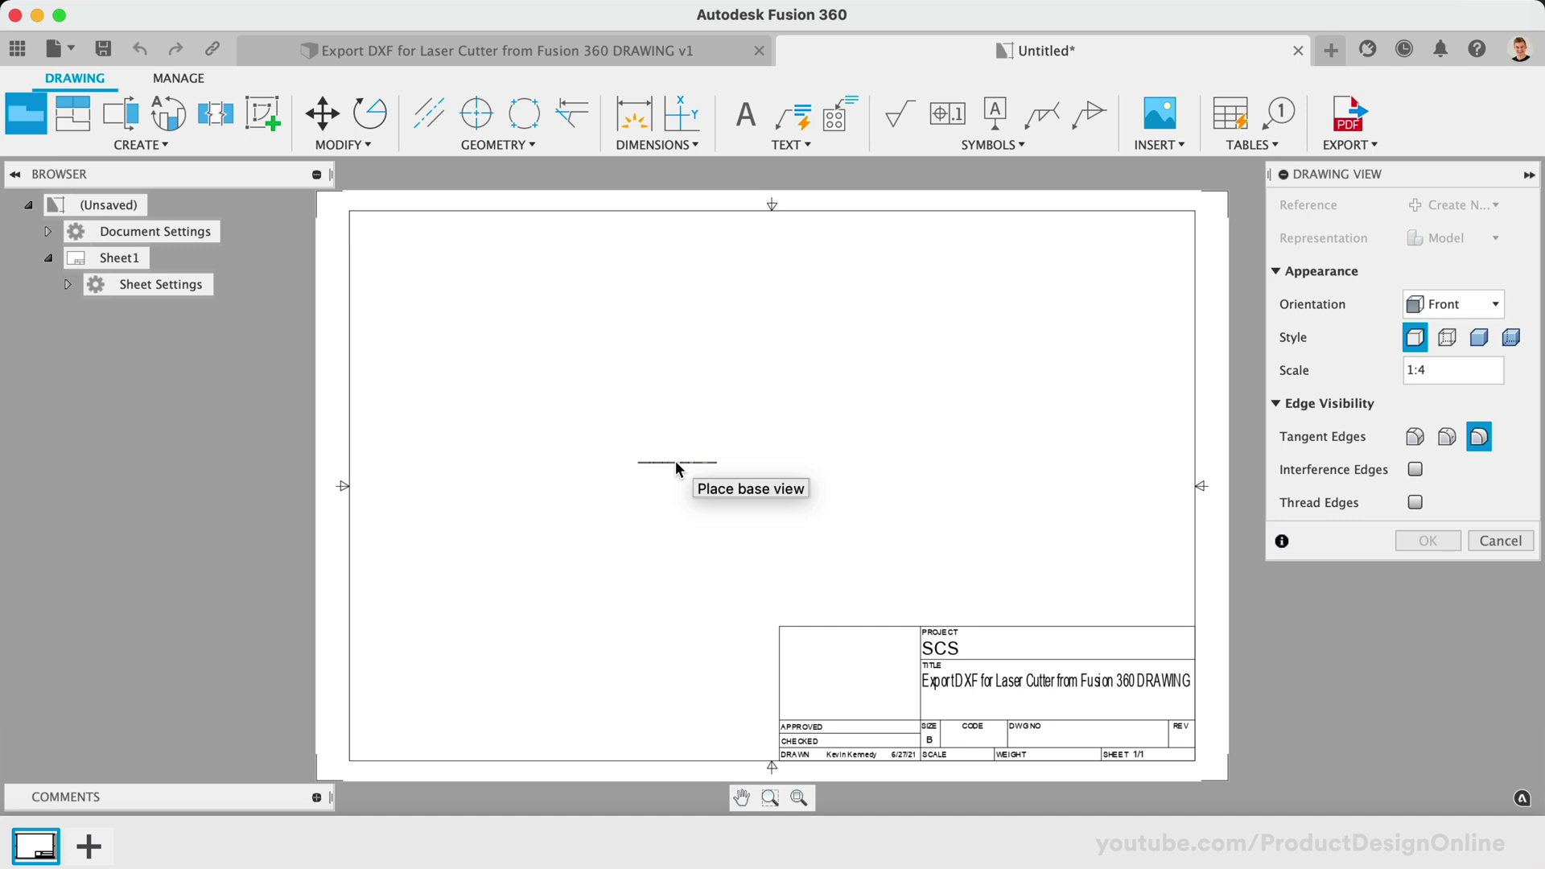
Place the front base view on the sheet with its scale set to 1:1.
{"action": "left_click", "coordinate": [675, 460]}
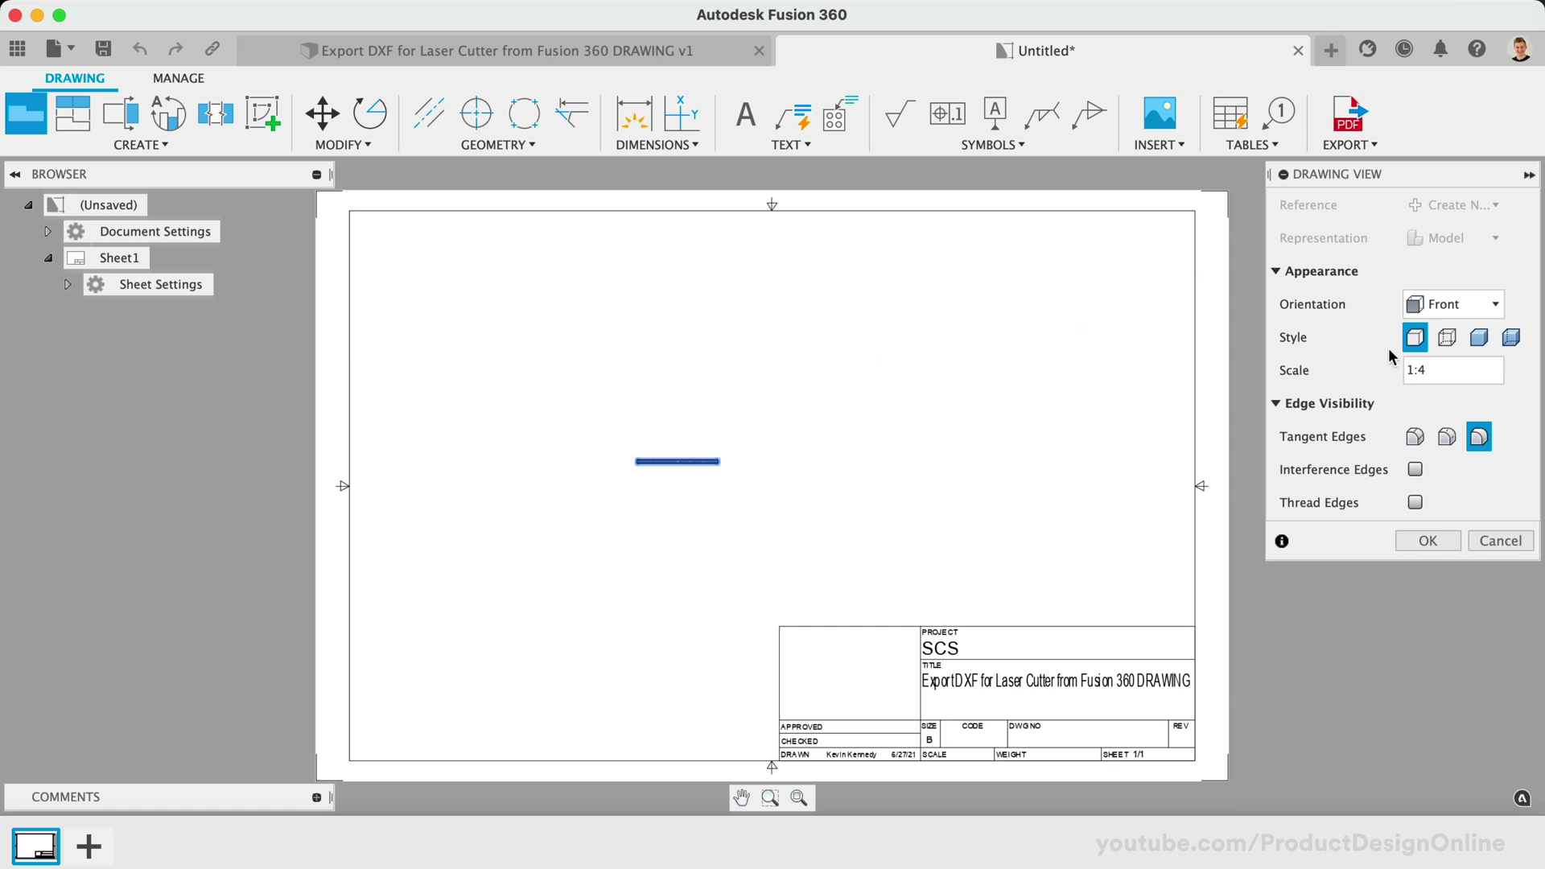
{"action": "left_click", "coordinate": [1455, 371]}
{"action": "key", "text": "BackSpace"}
{"action": "type", "text": "1"}
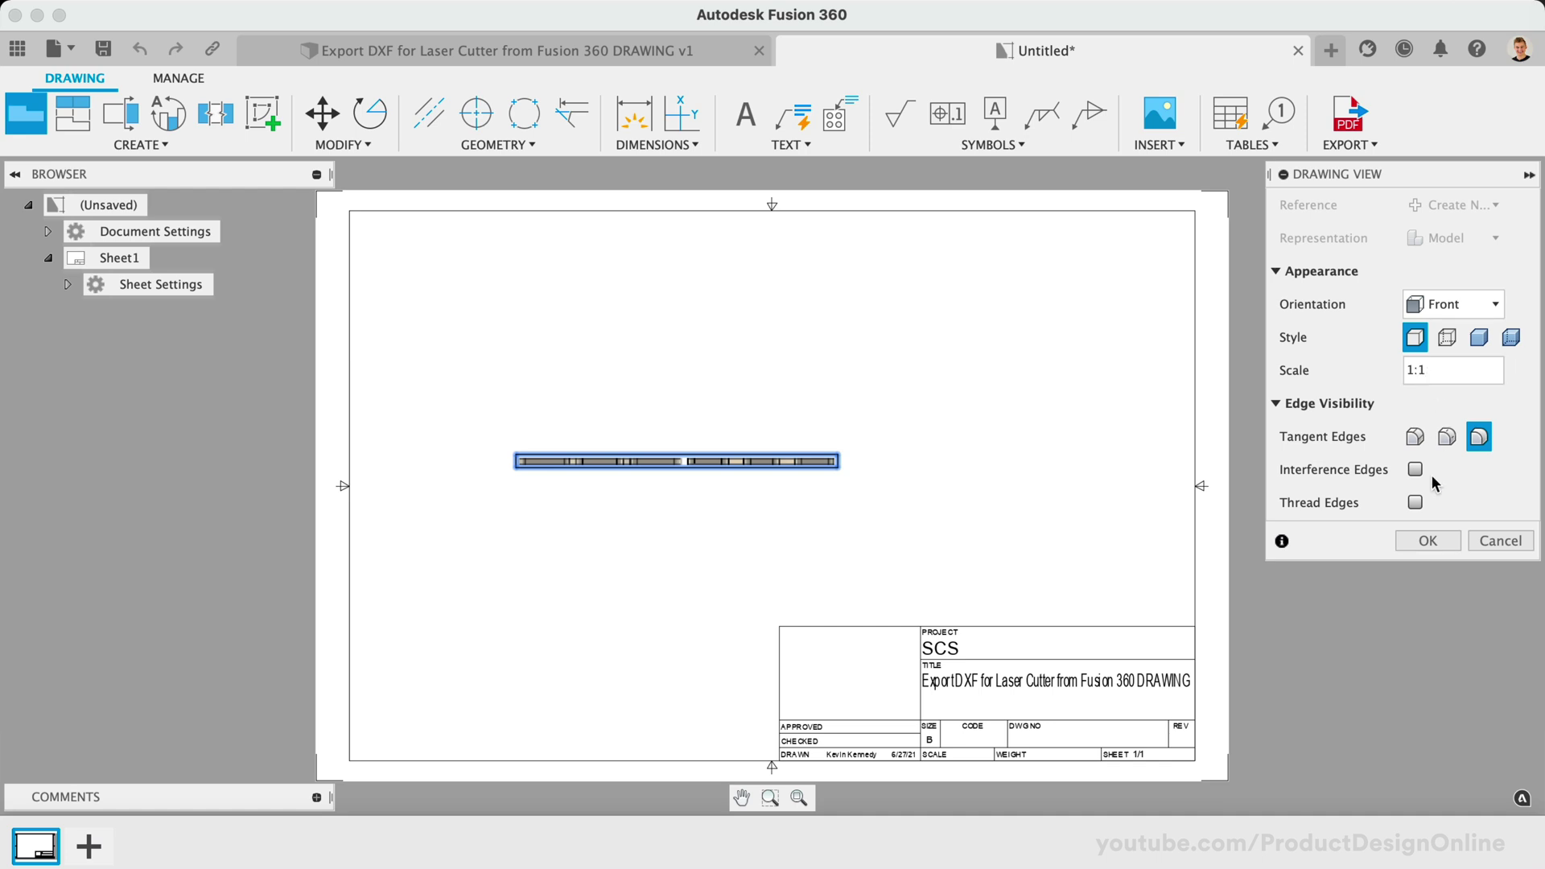
{"action": "left_click", "coordinate": [1428, 542]}
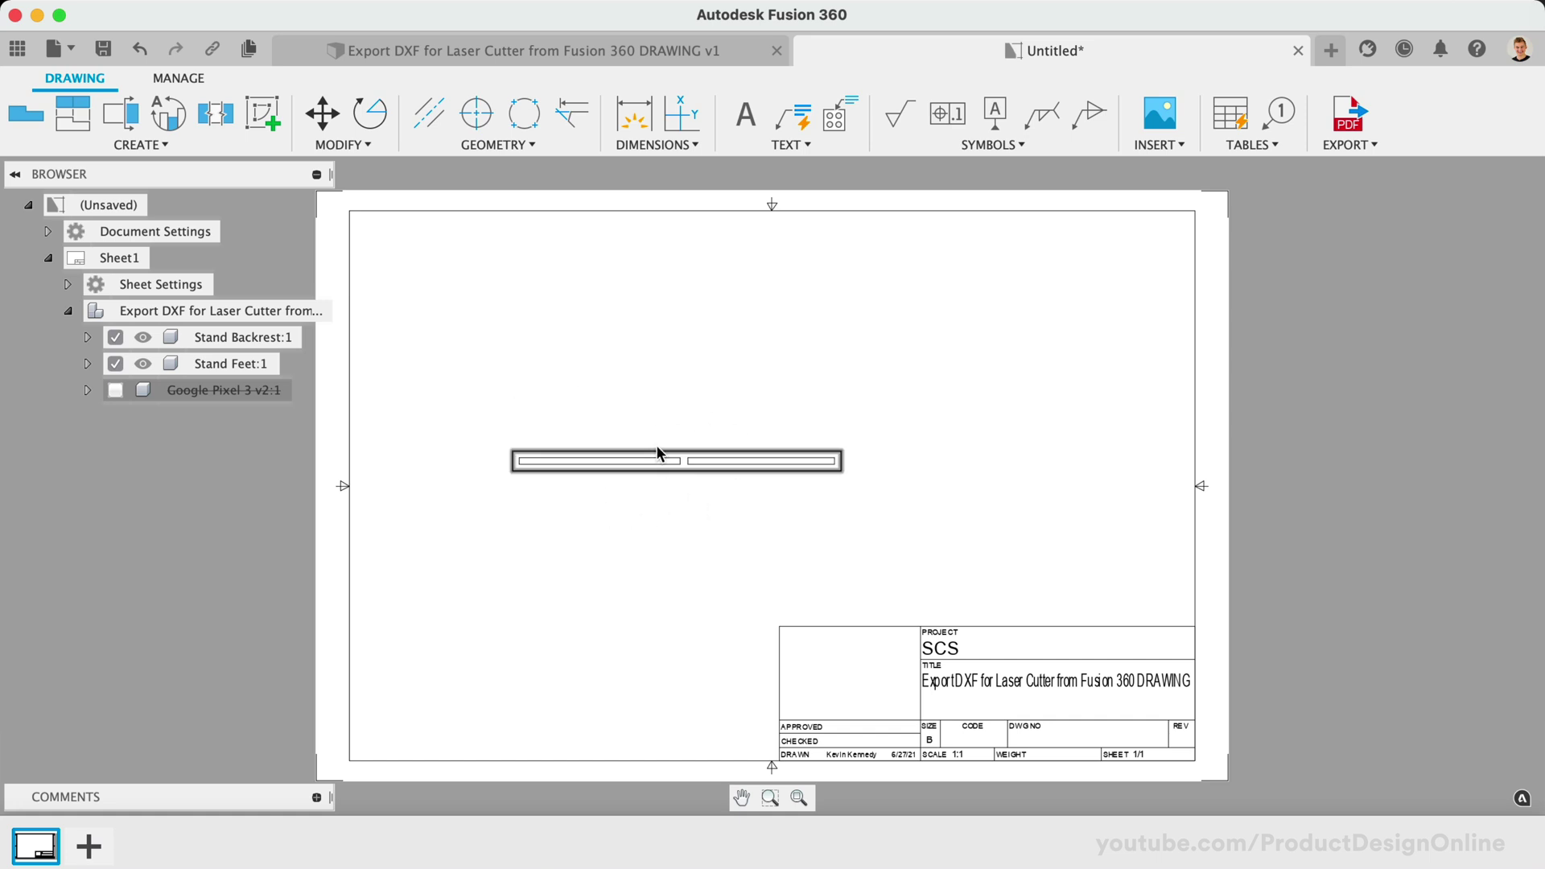
Add a projected top view above the base view showing the backrest and feet outlines.
{"action": "left_click", "coordinate": [73, 121]}
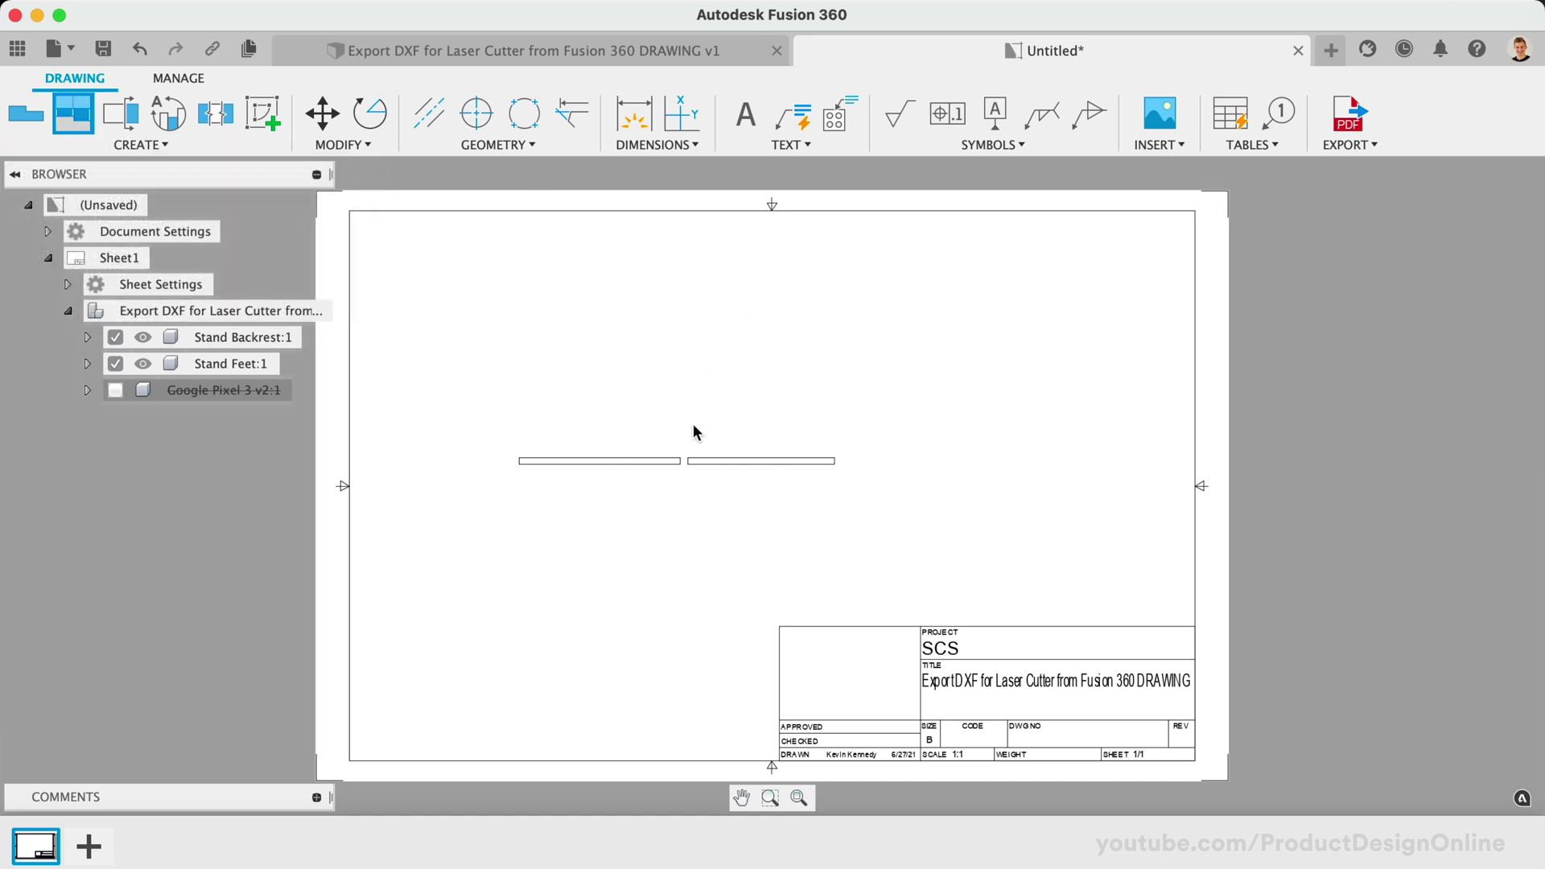
{"action": "left_click", "coordinate": [687, 459]}
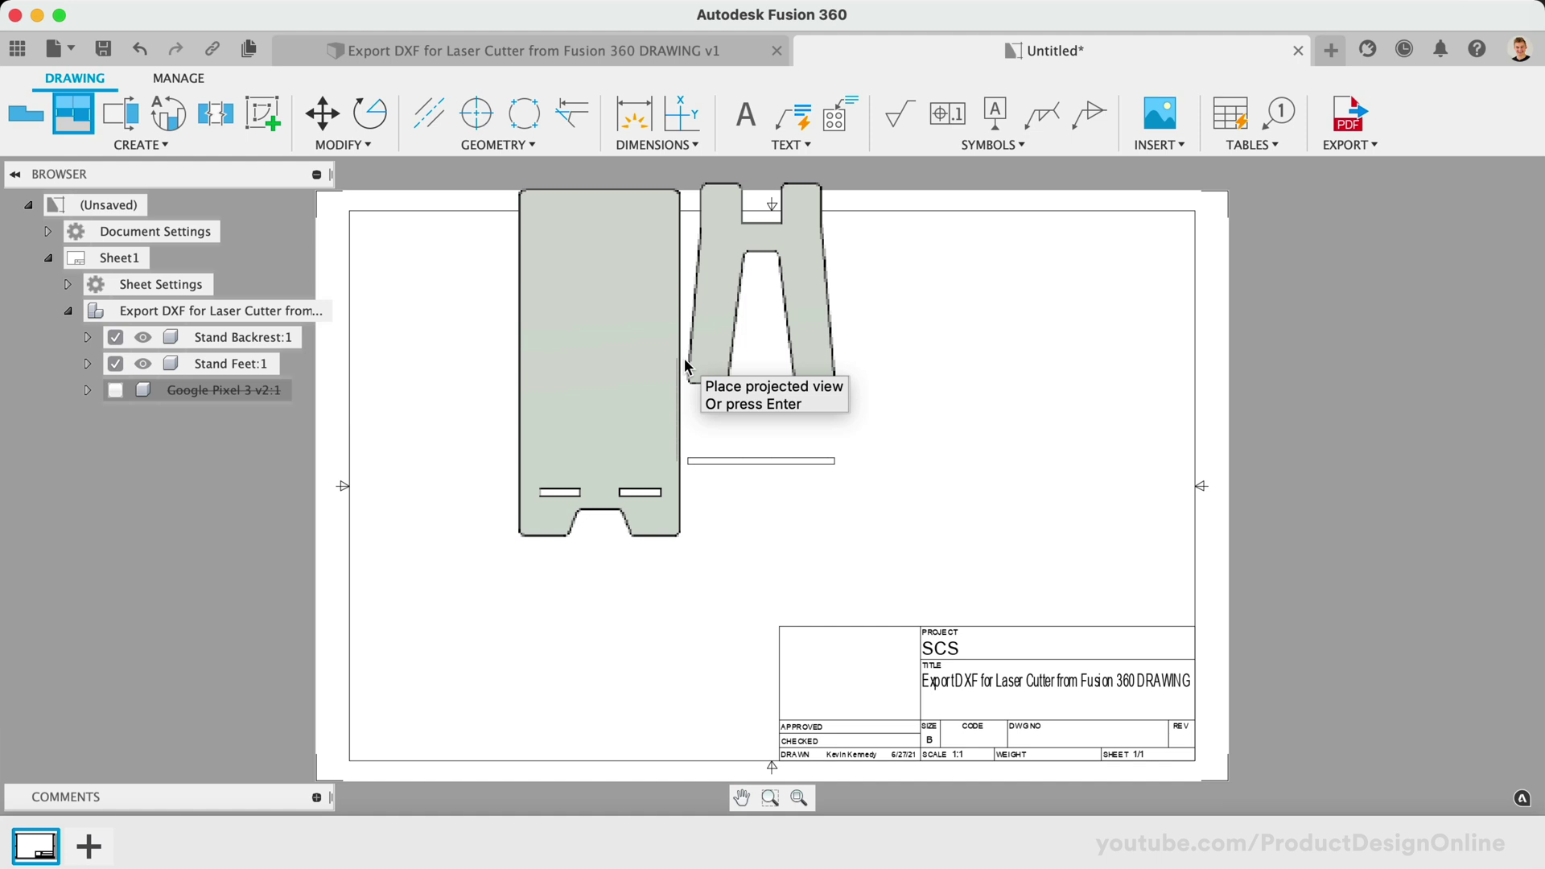
{"action": "left_click", "coordinate": [738, 389]}
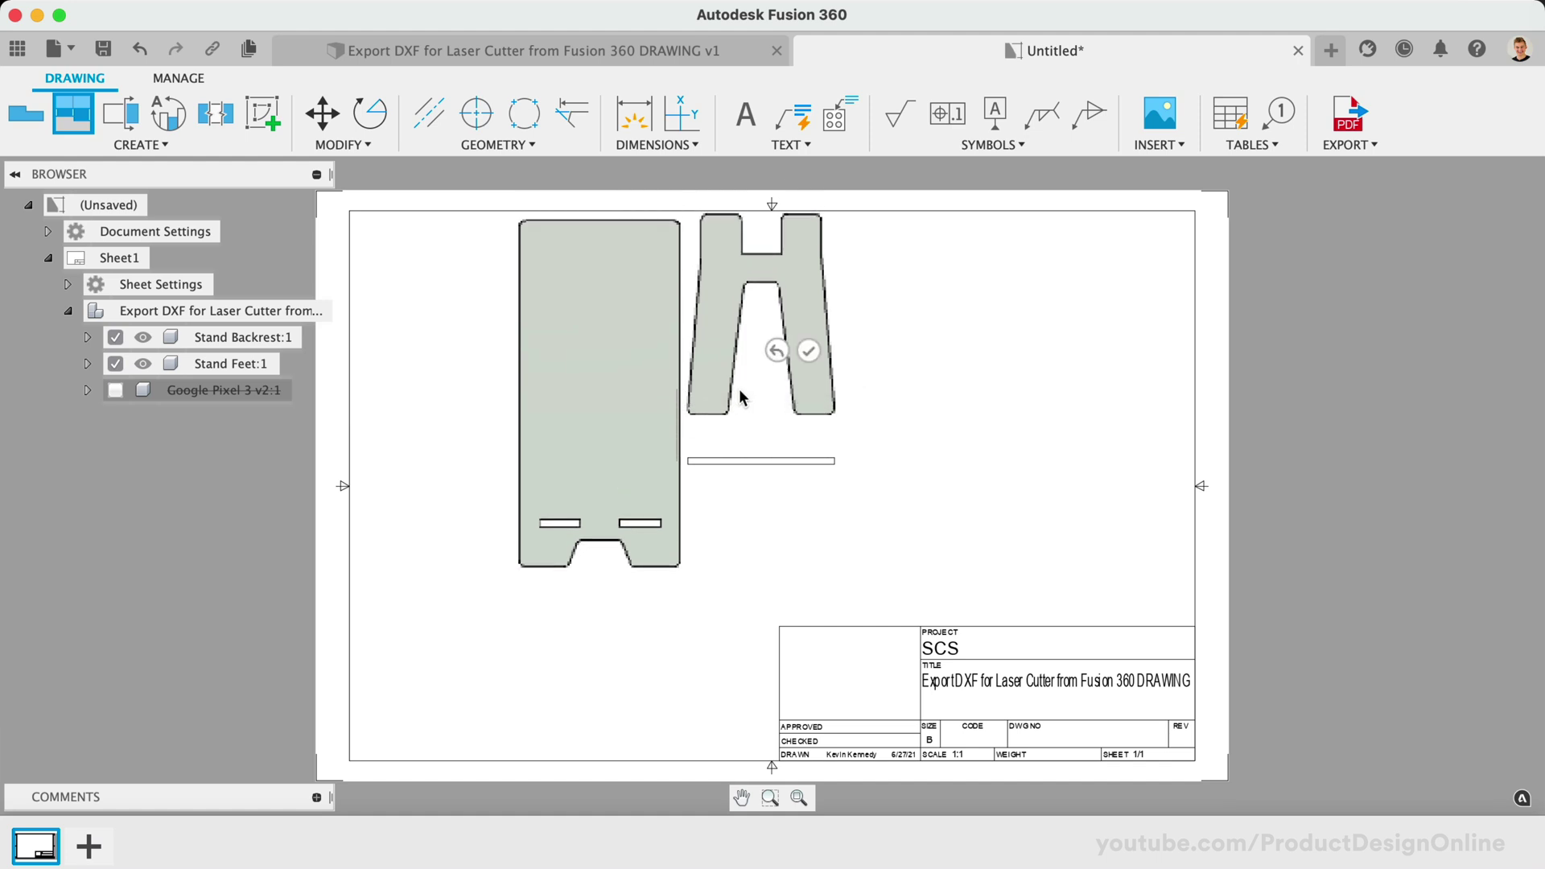
{"action": "left_click", "coordinate": [808, 351]}
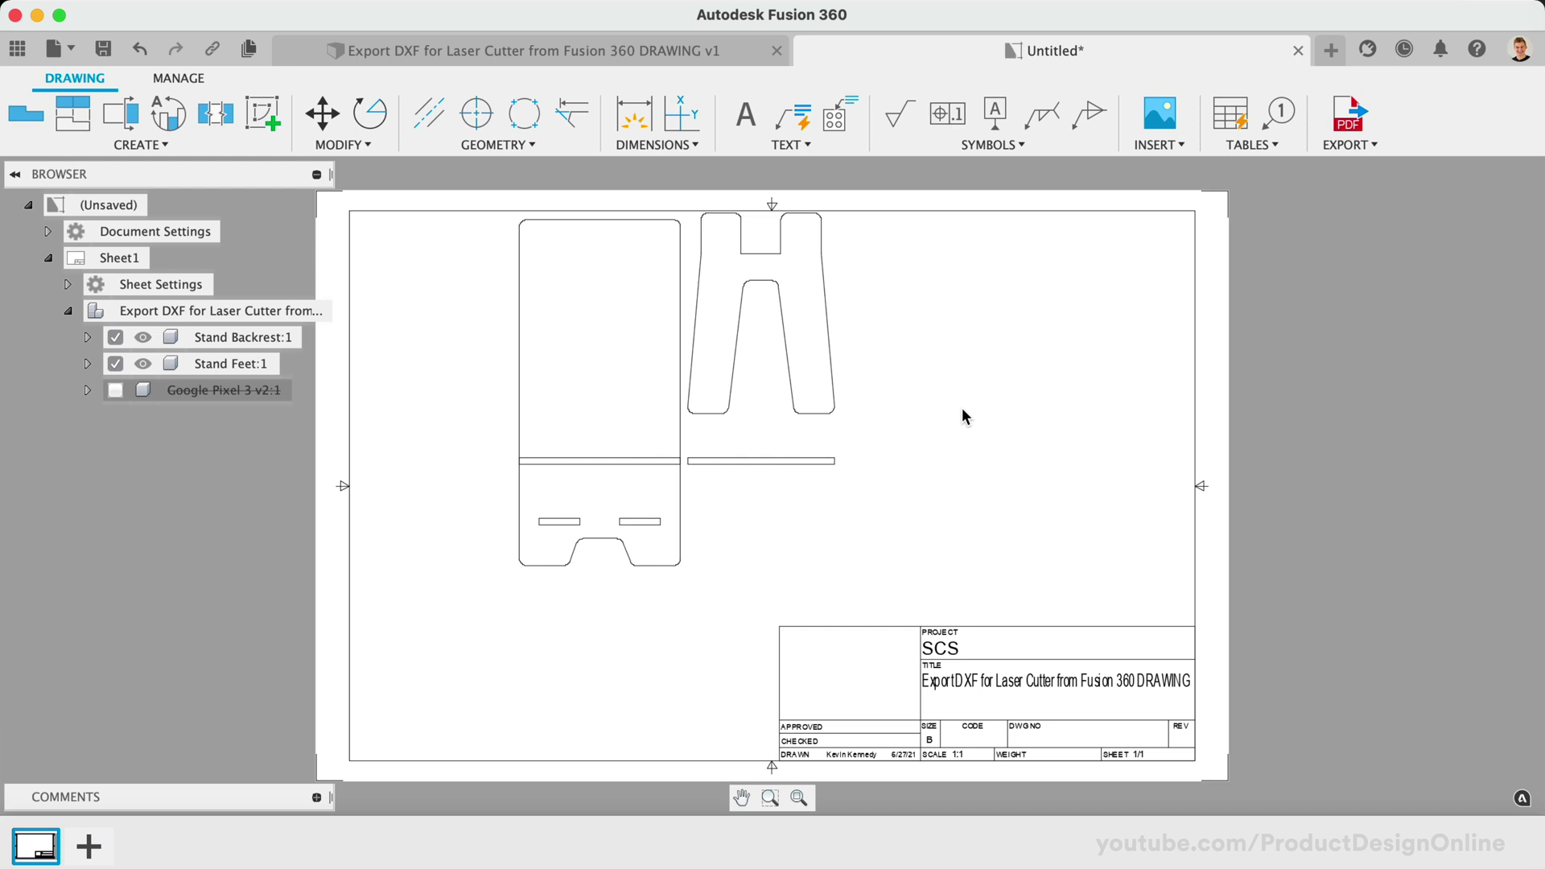
Delete the title block and the sheet border.
{"action": "left_click", "coordinate": [956, 649]}
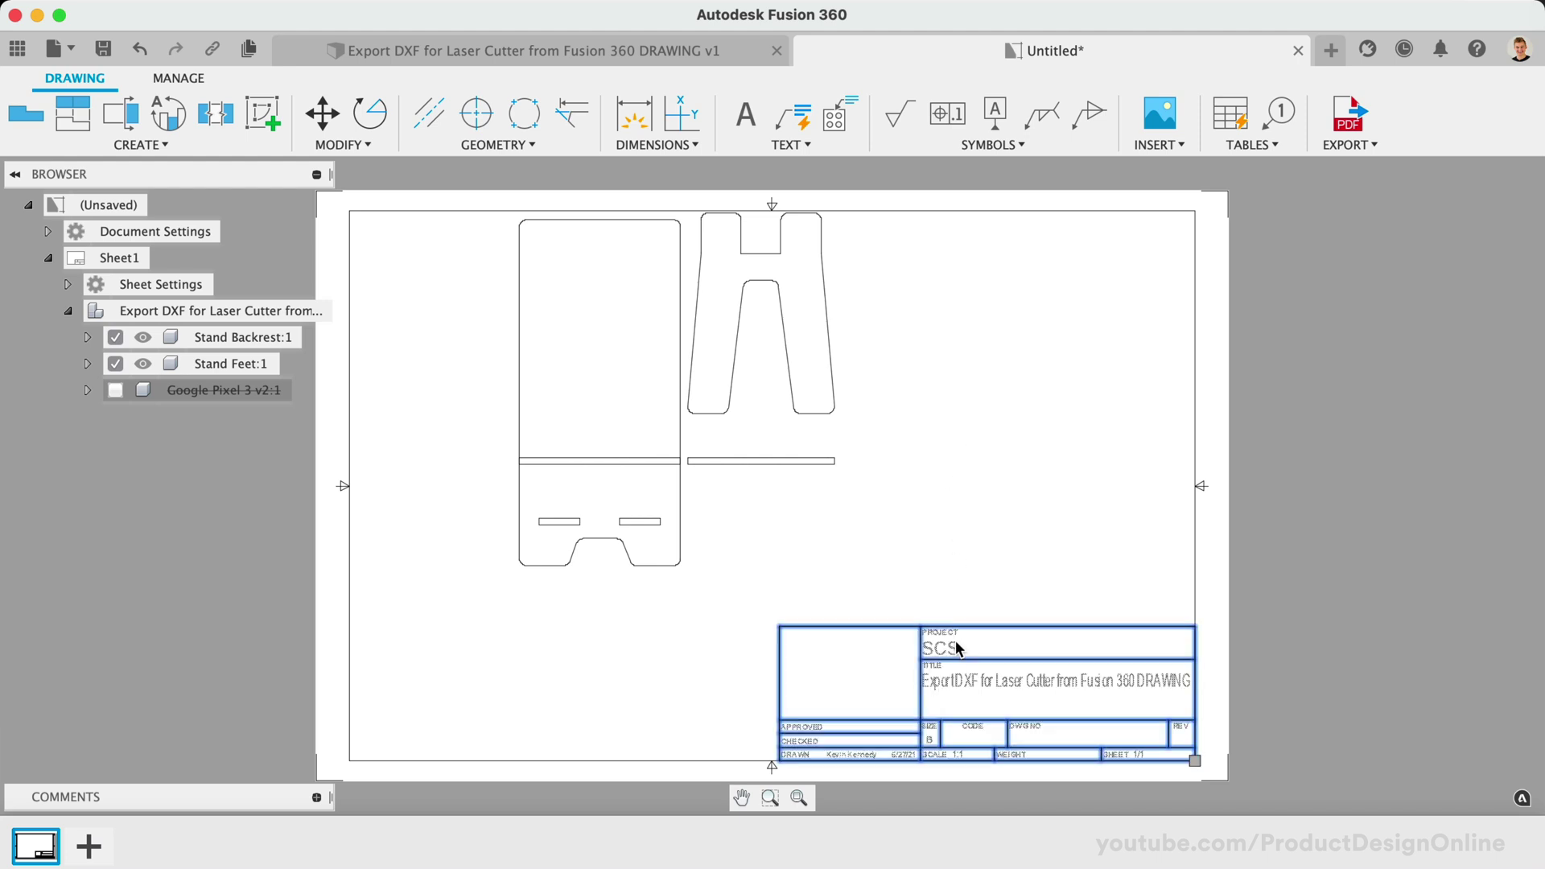
{"action": "key", "text": "Delete"}
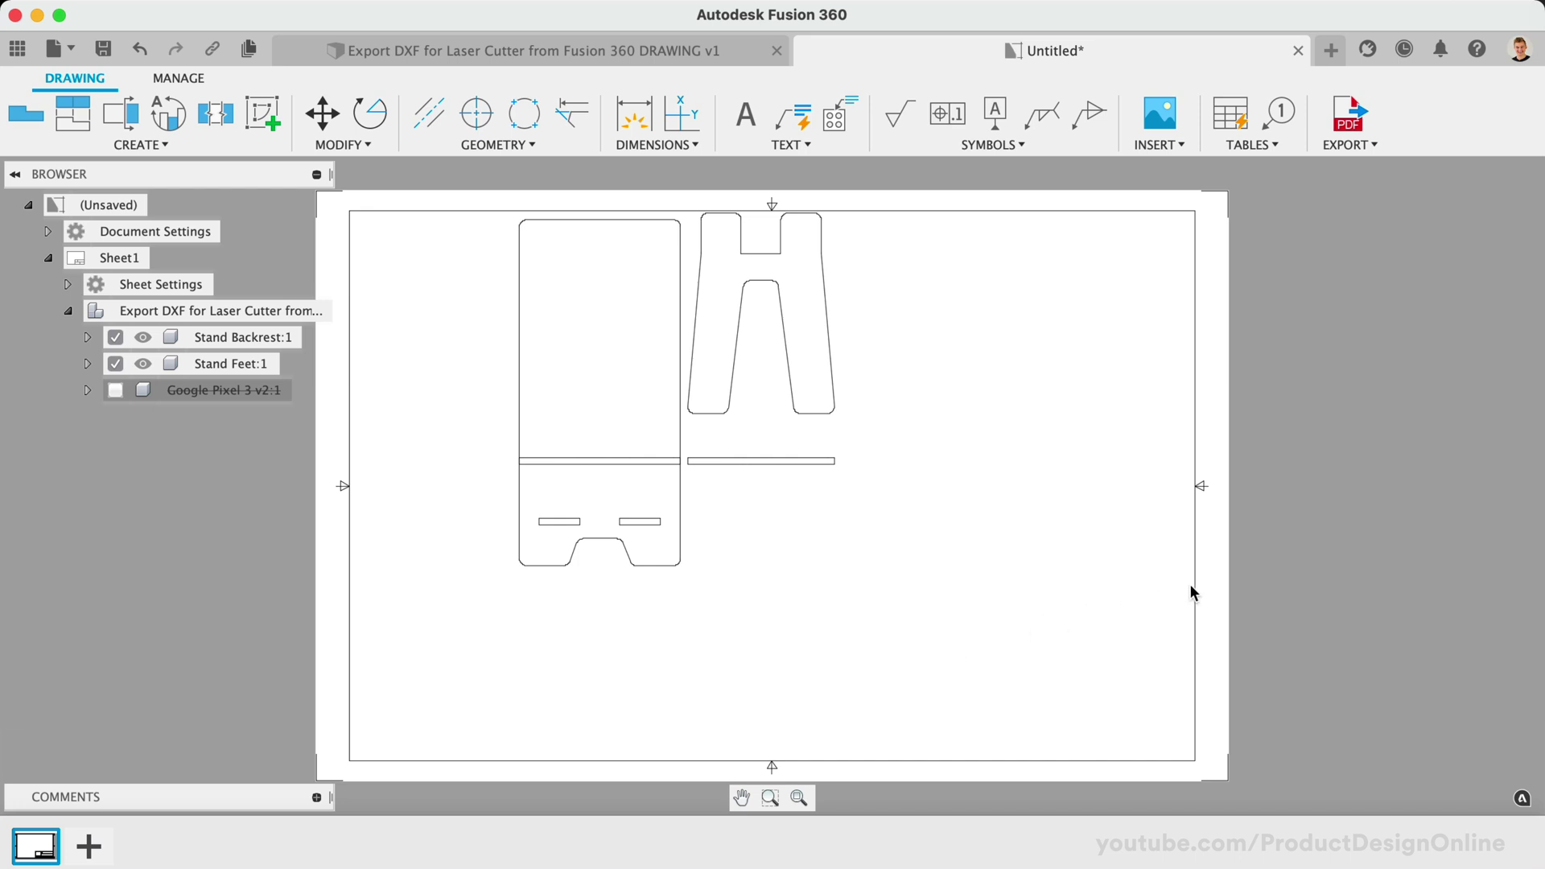
{"action": "left_click", "coordinate": [1194, 583]}
{"action": "key", "text": "Delete"}
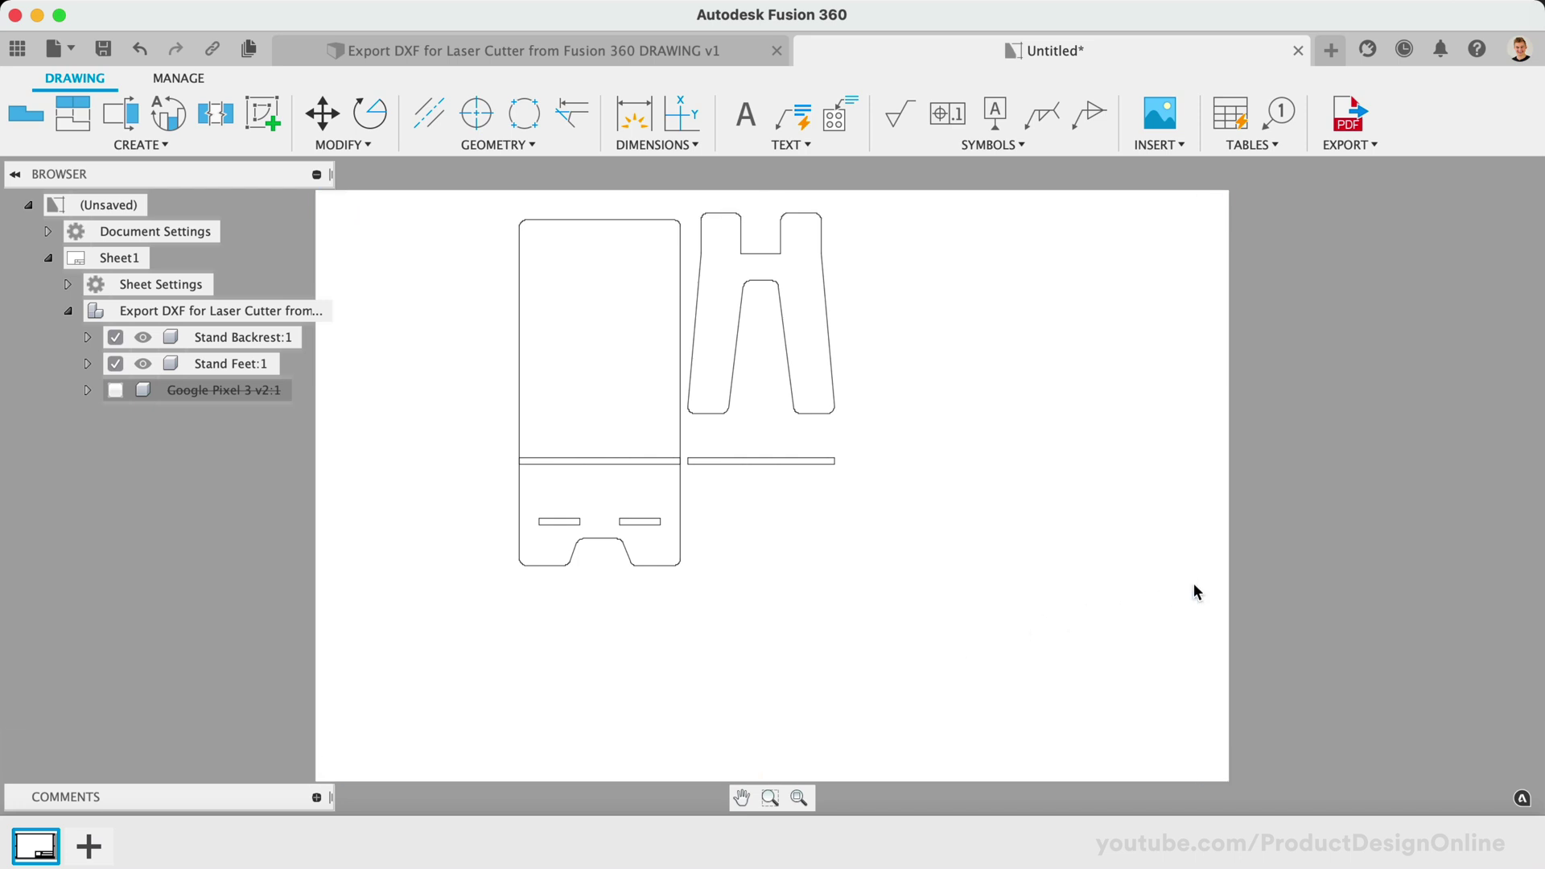
Delete the edge-on base view, keeping only the two stand outlines repositioned on the sheet.
{"action": "left_click", "coordinate": [787, 466]}
{"action": "left_click_drag", "start_coordinate": [676, 389], "coordinate": [667, 700]}
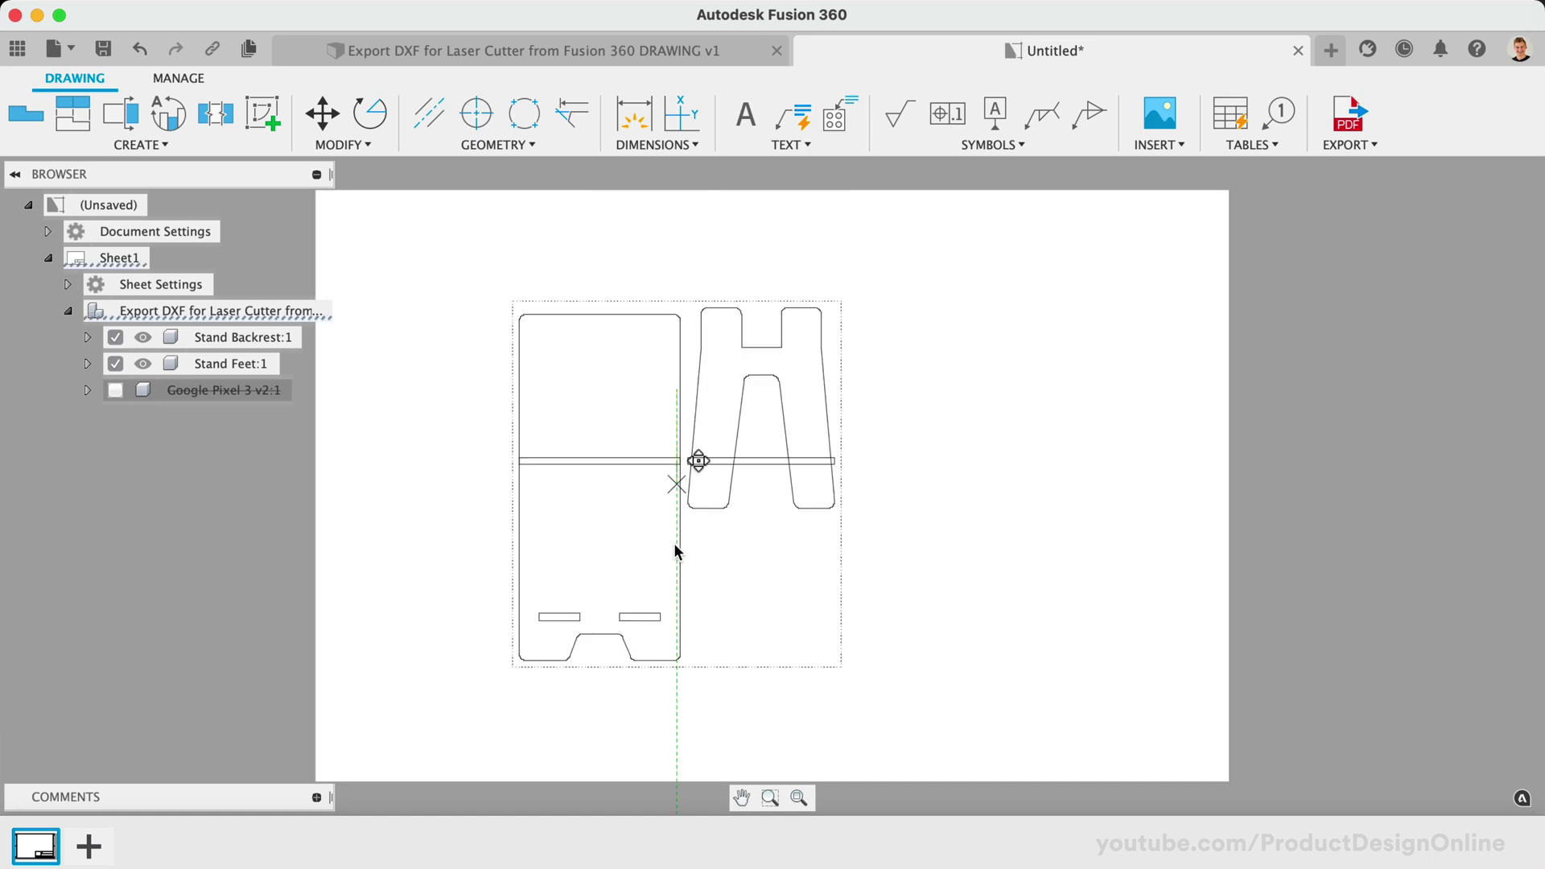
{"action": "left_click", "coordinate": [962, 555]}
{"action": "left_click", "coordinate": [771, 459]}
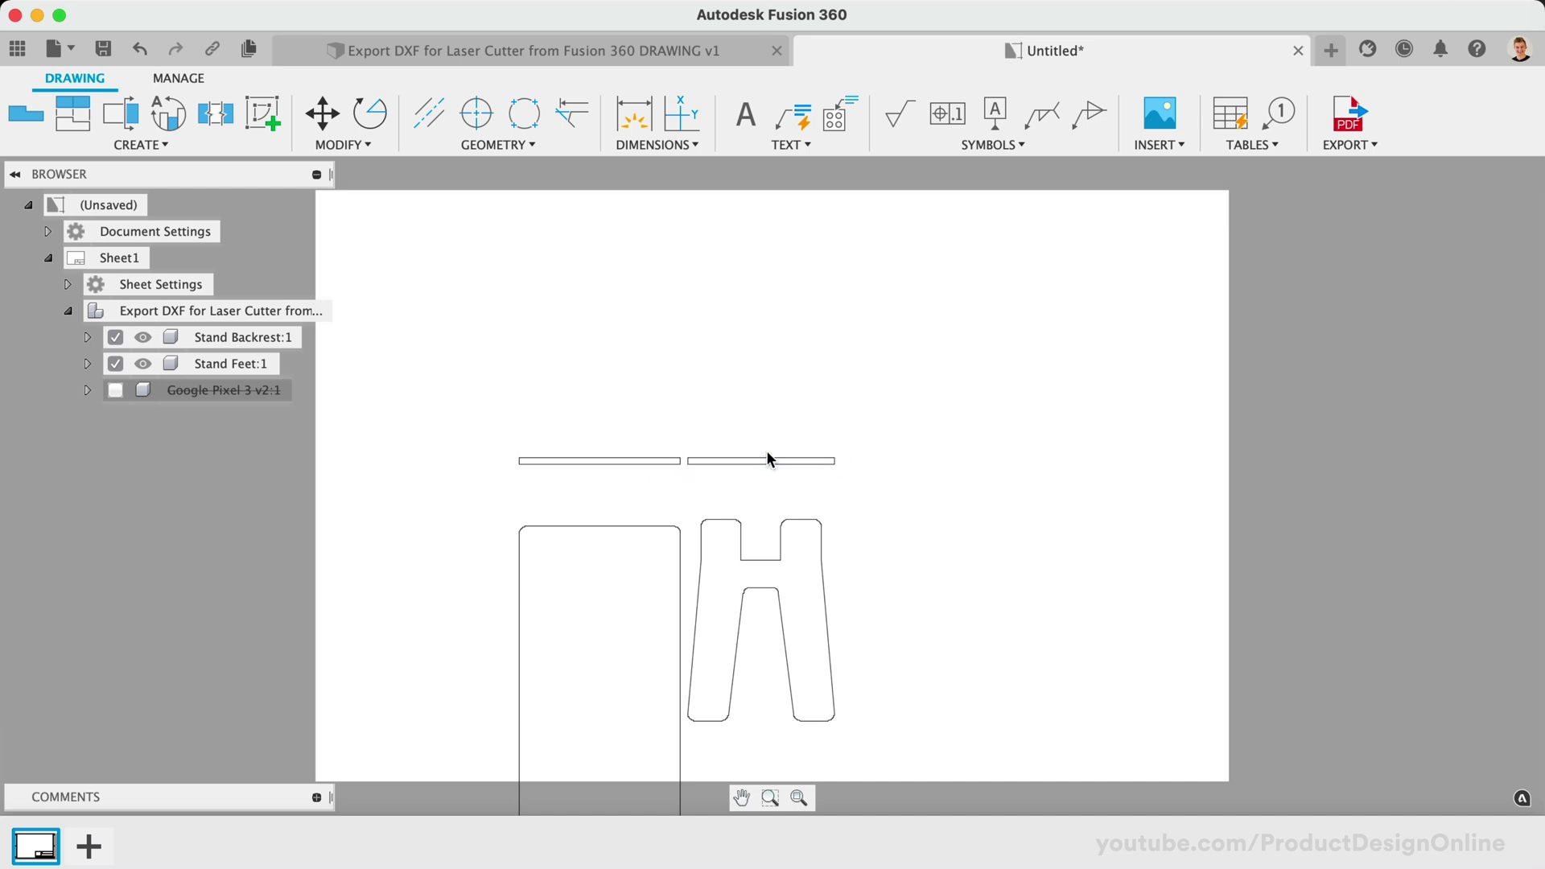
{"action": "left_click", "coordinate": [762, 457]}
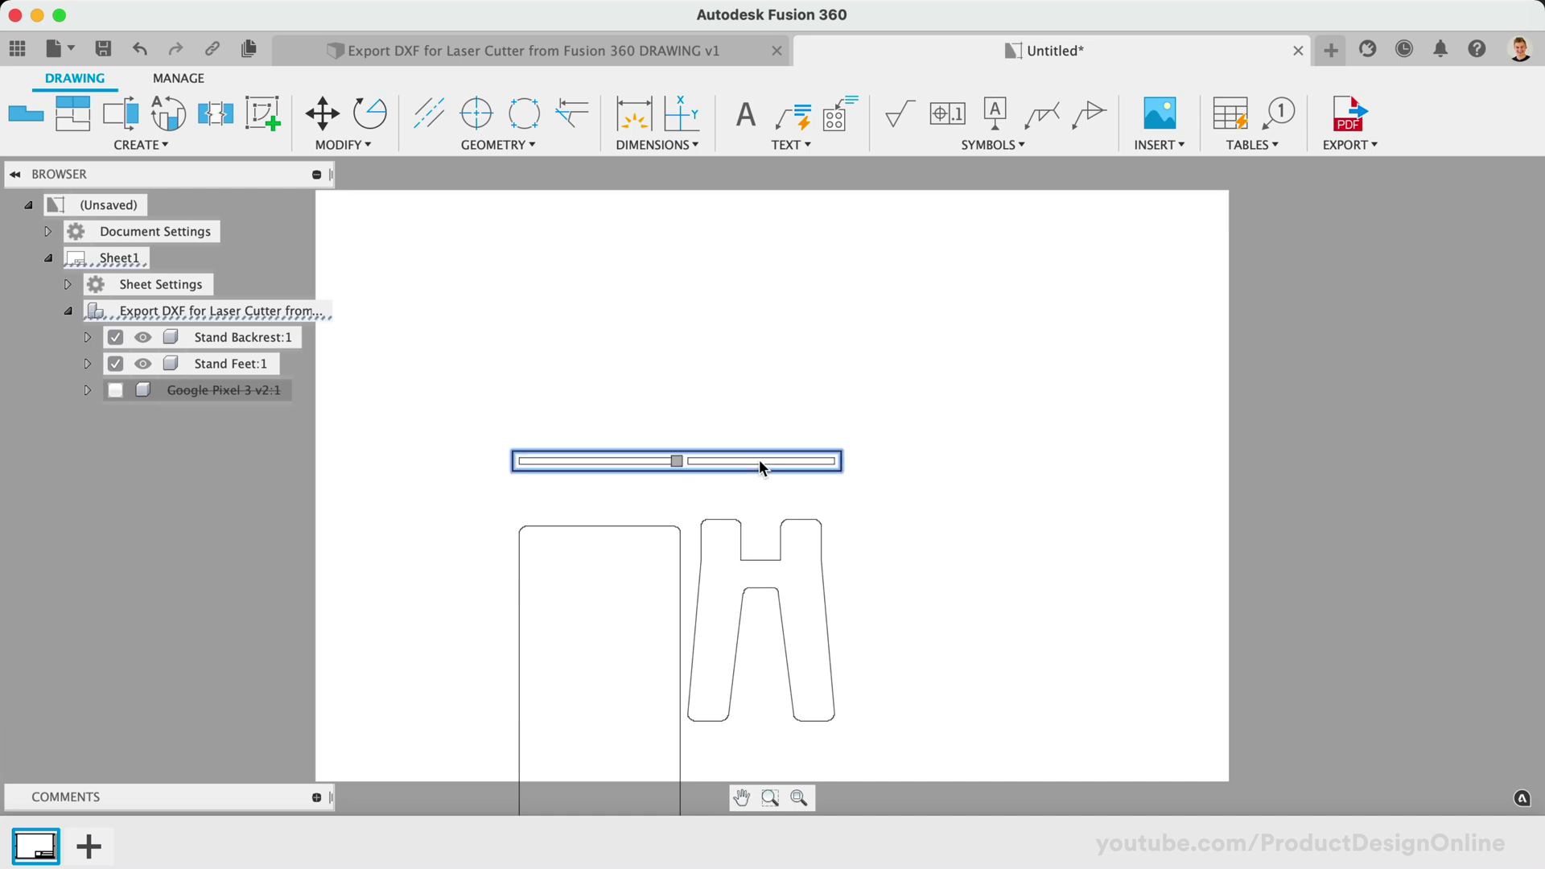
{"action": "key", "text": "Delete"}
{"action": "left_click_drag", "start_coordinate": [672, 660], "coordinate": [672, 439]}
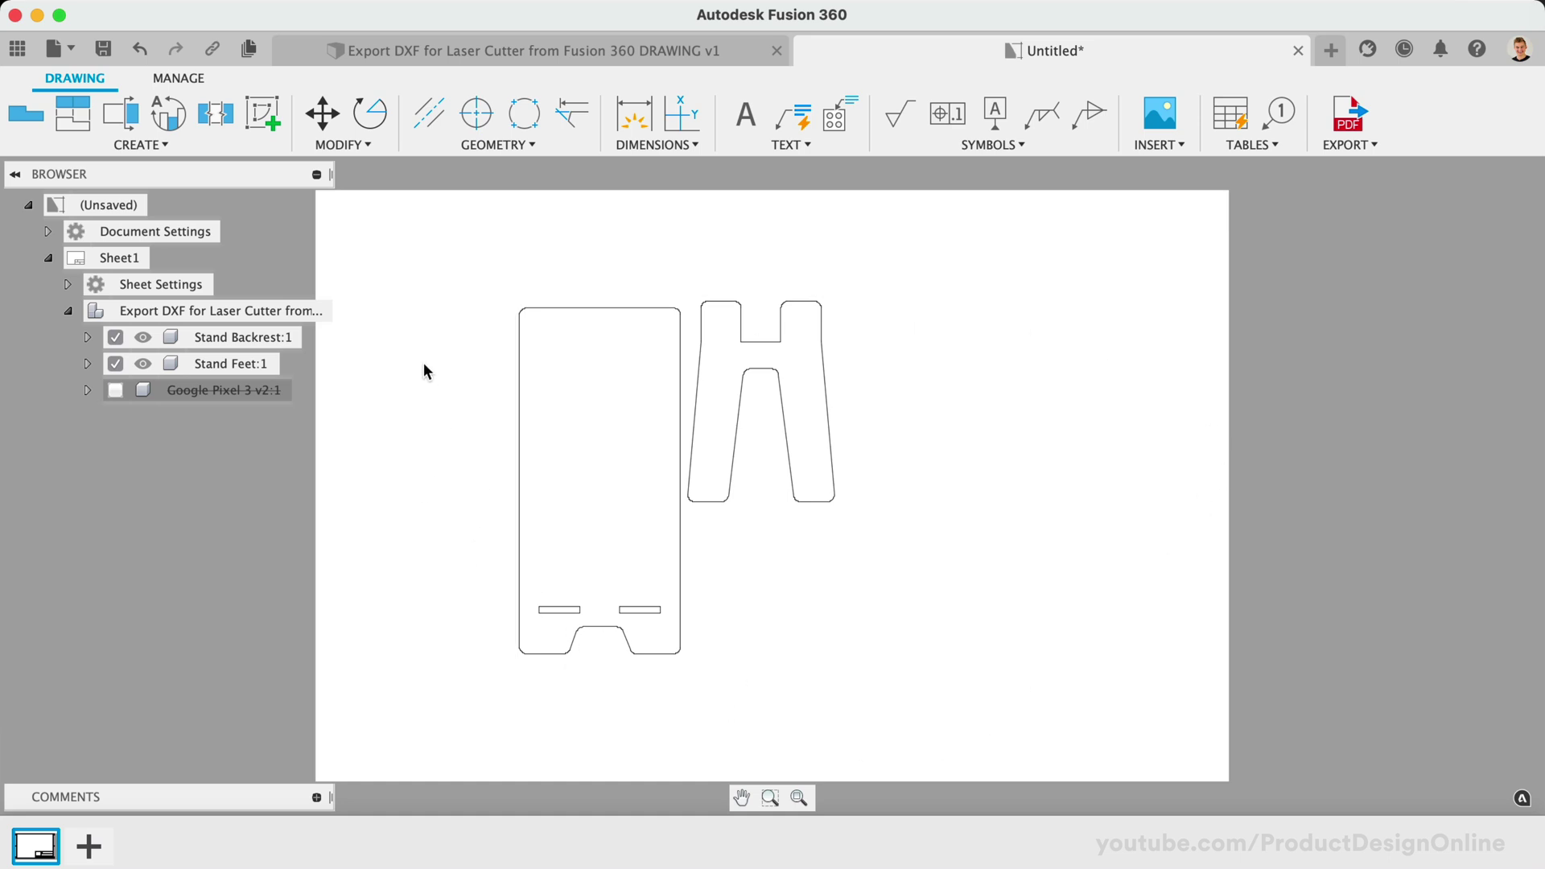
Change the sheet size to A (8.5in x 11in) in the sheet settings.
{"action": "left_click", "coordinate": [68, 284]}
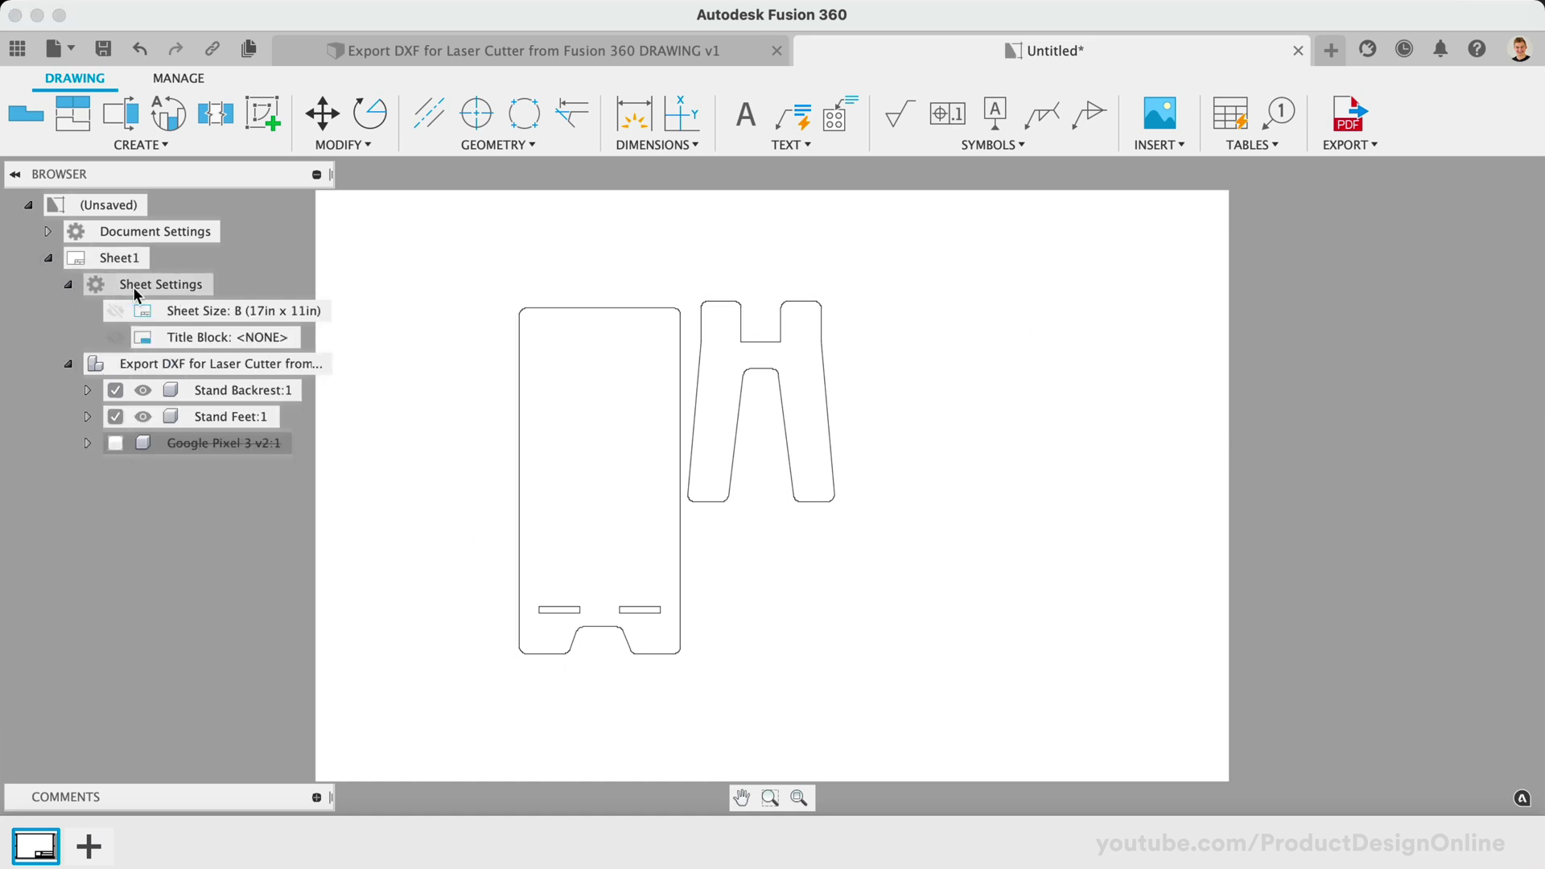
{"action": "left_click", "coordinate": [230, 309]}
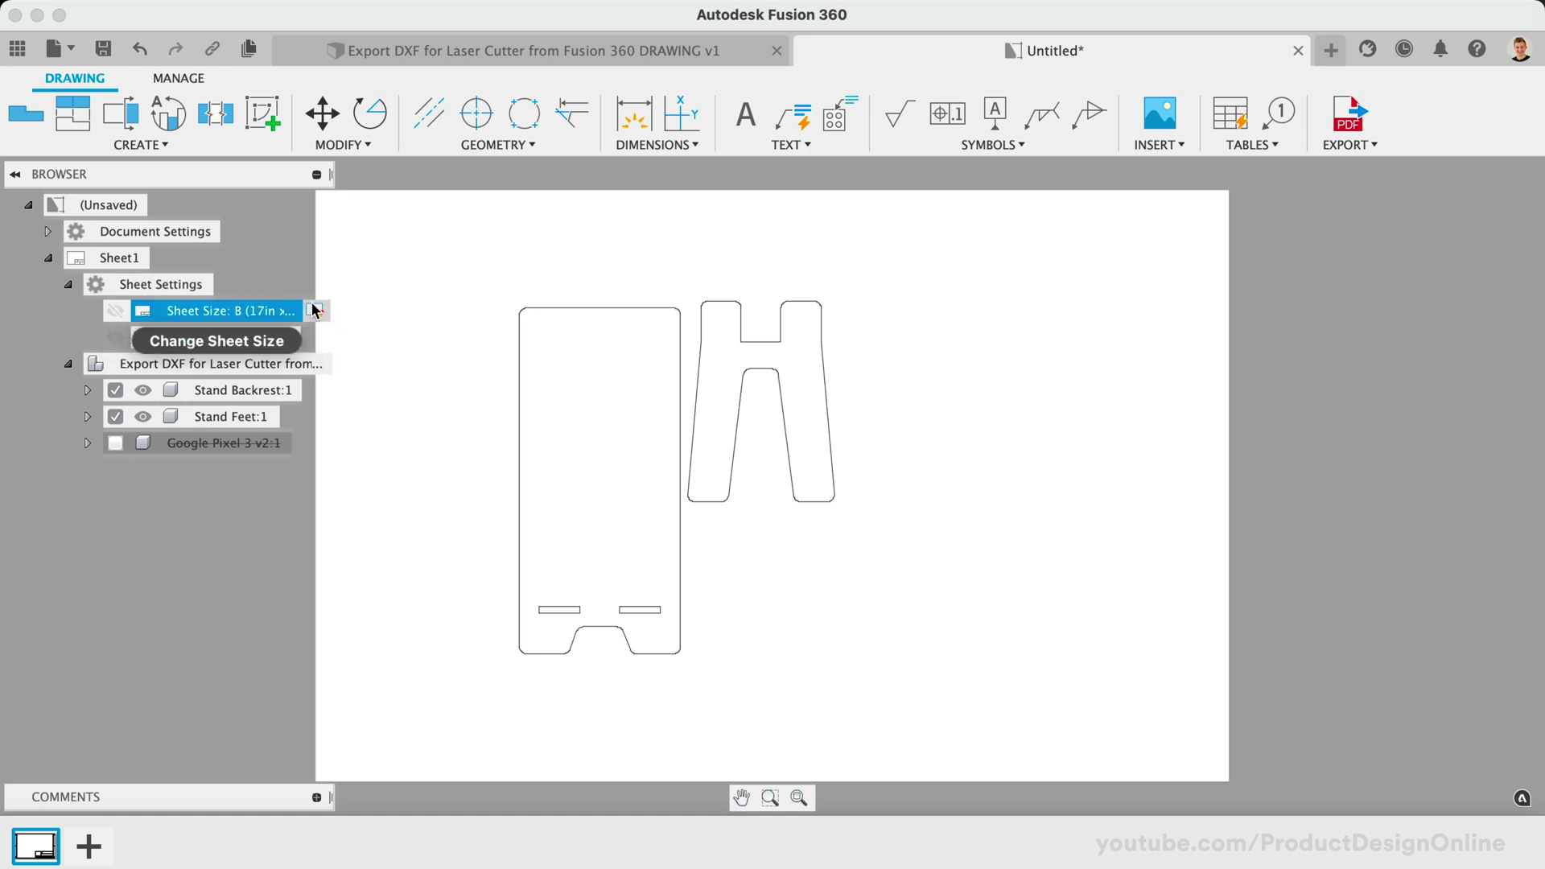
{"action": "left_click", "coordinate": [316, 311]}
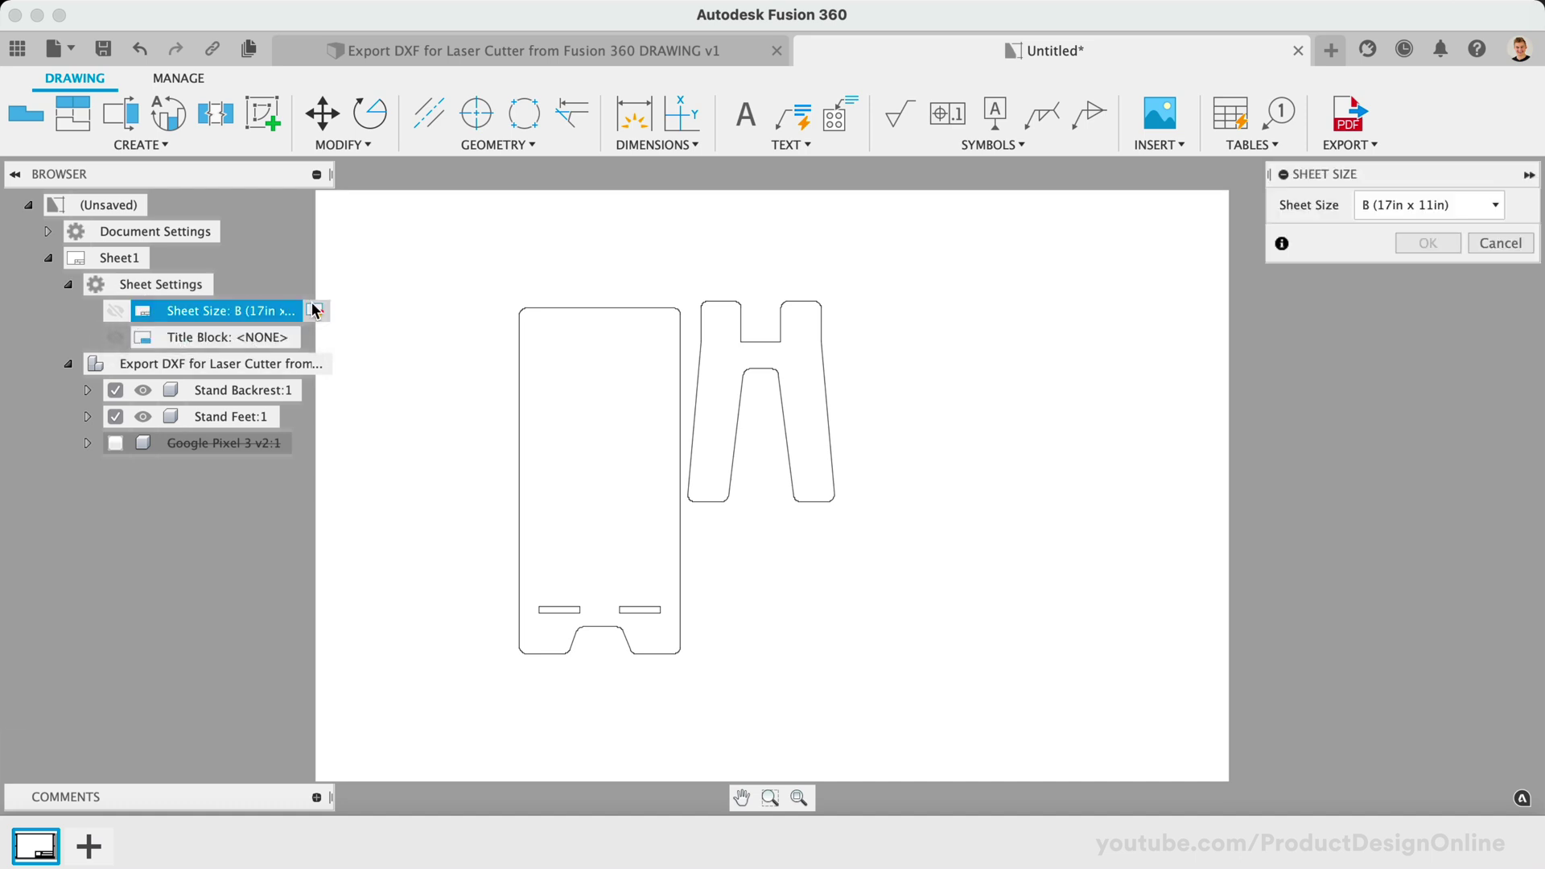
{"action": "left_click", "coordinate": [1421, 205]}
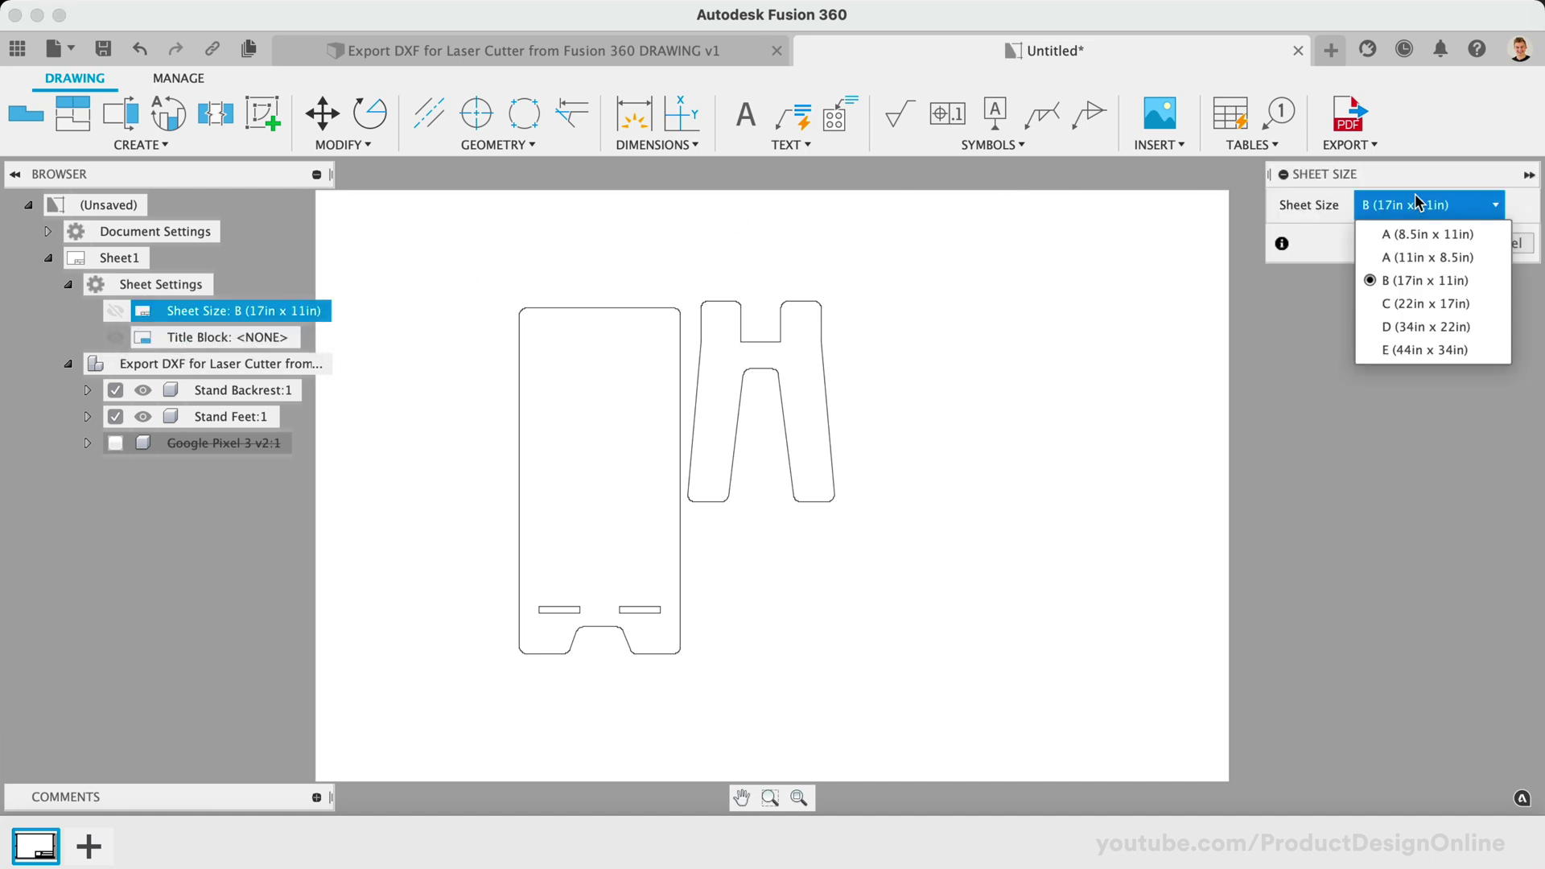
{"action": "left_click", "coordinate": [1415, 234]}
{"action": "left_click", "coordinate": [1427, 243]}
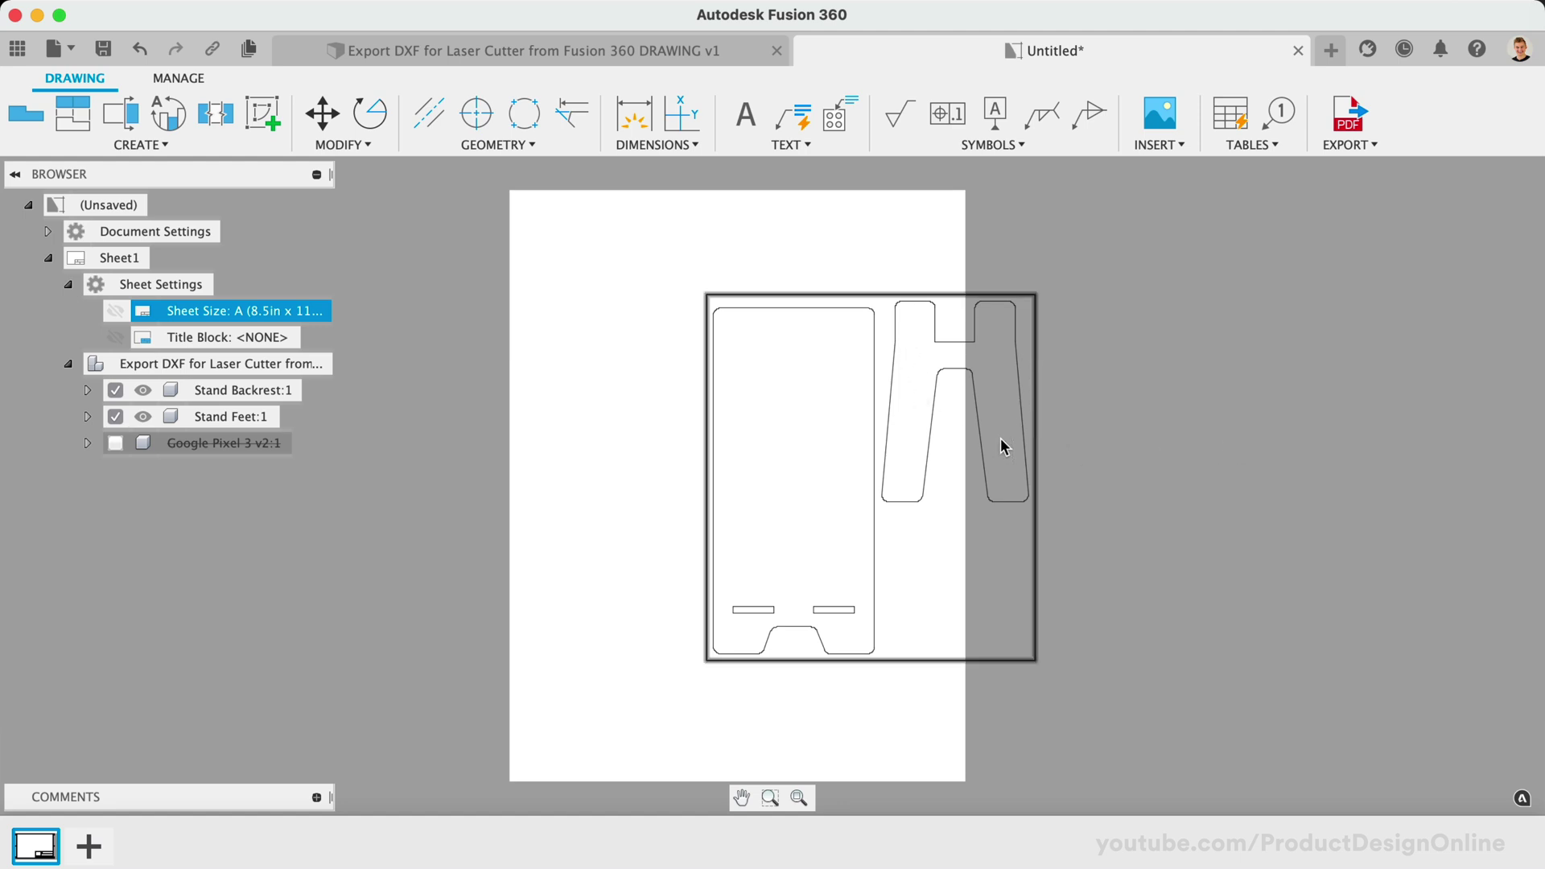
Drag the view with both stand outlines onto the letter-size sheet.
{"action": "left_click", "coordinate": [893, 441]}
{"action": "left_click_drag", "start_coordinate": [869, 471], "coordinate": [739, 471]}
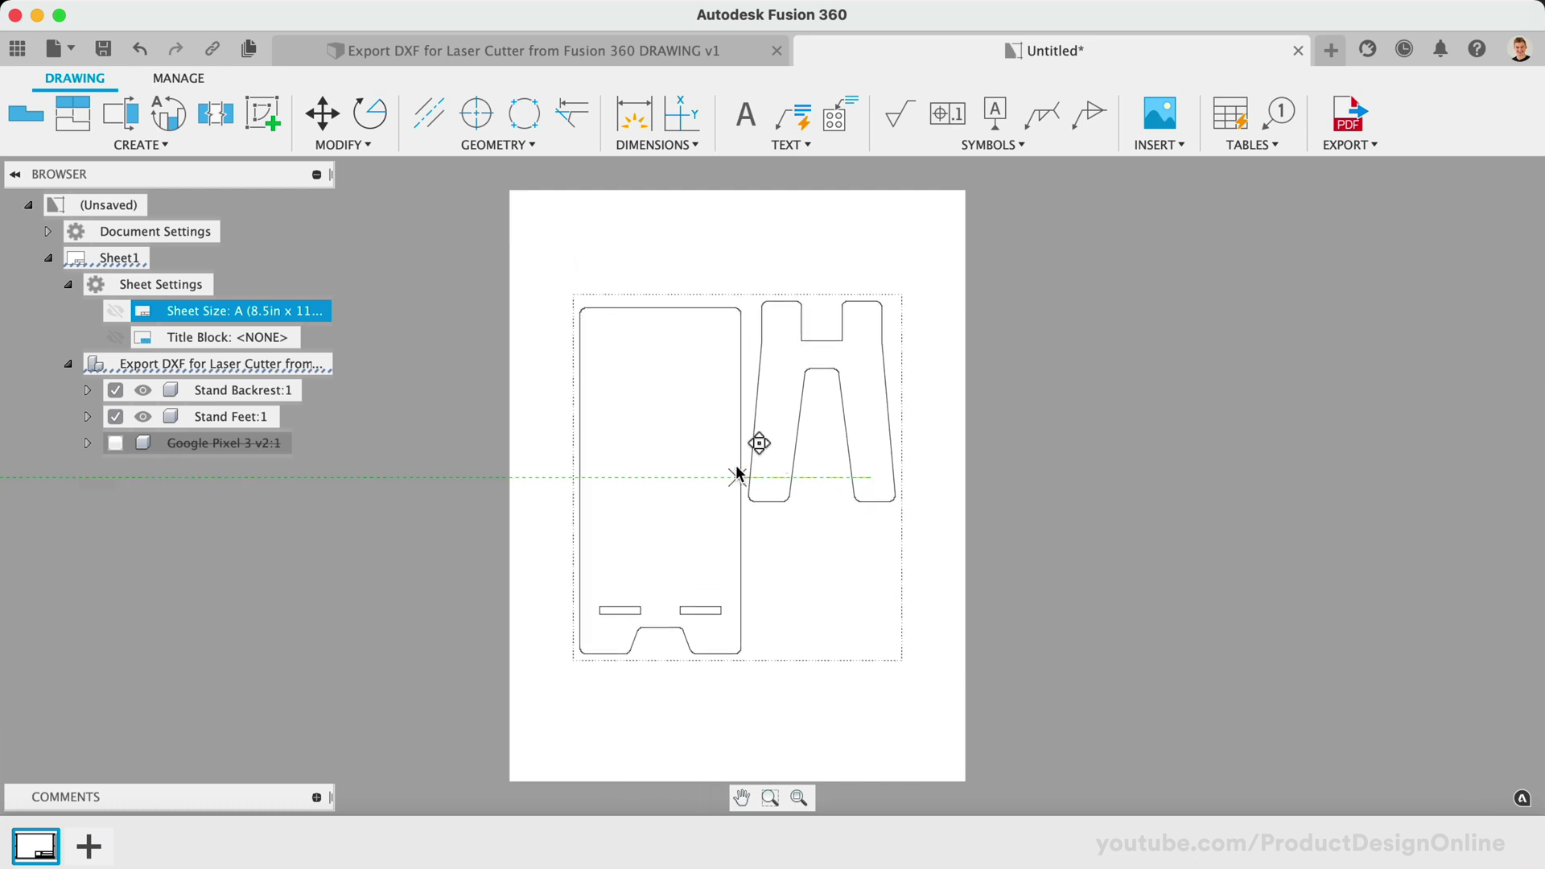
{"action": "left_click", "coordinate": [740, 471]}
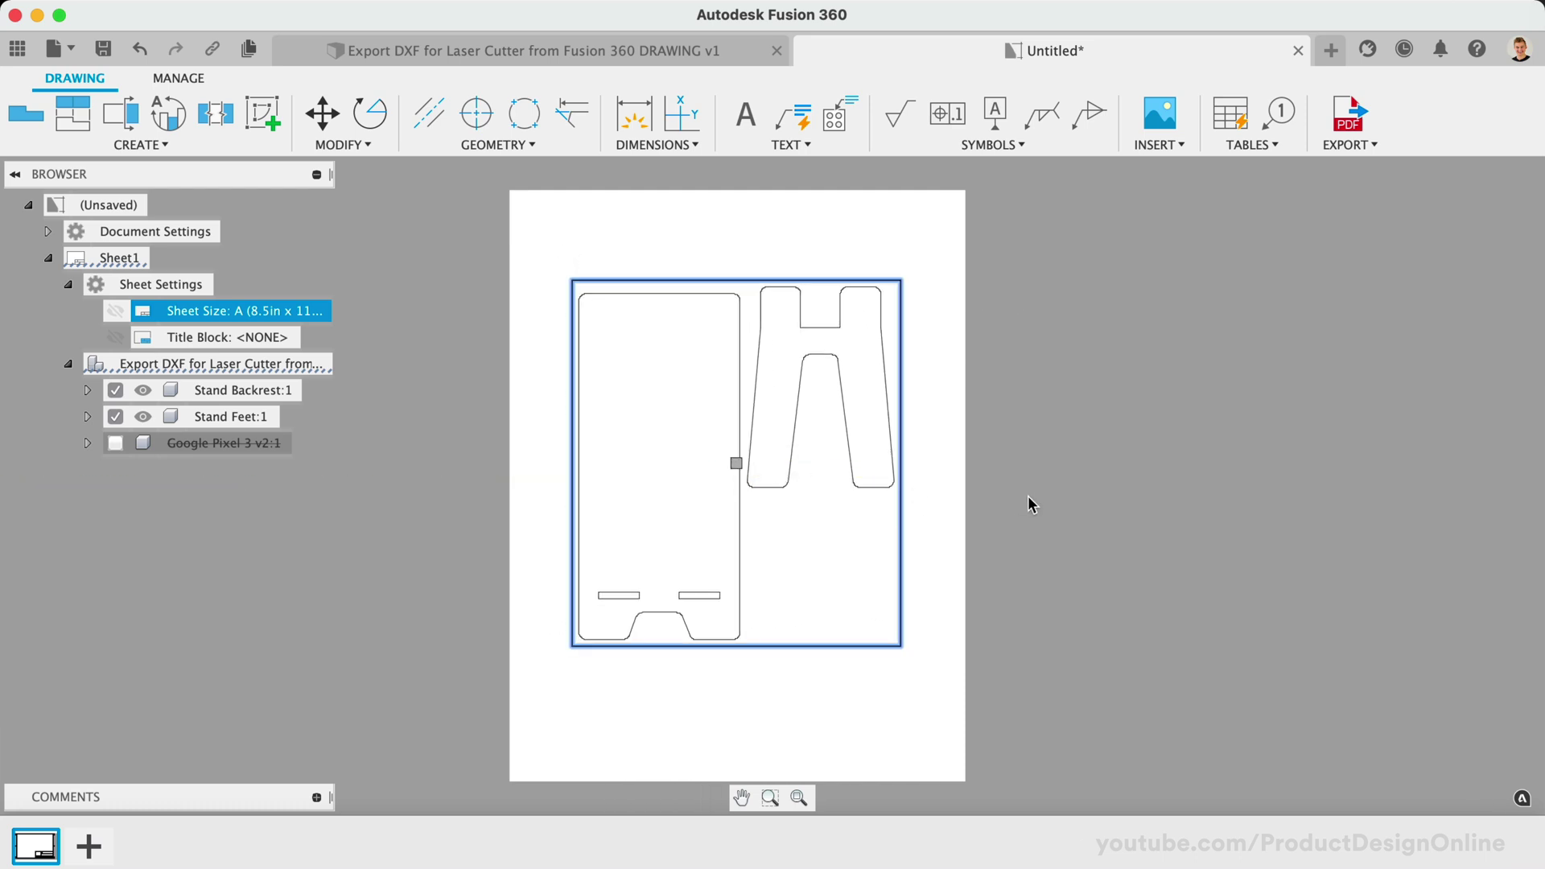
{"action": "left_click", "coordinate": [1028, 503]}
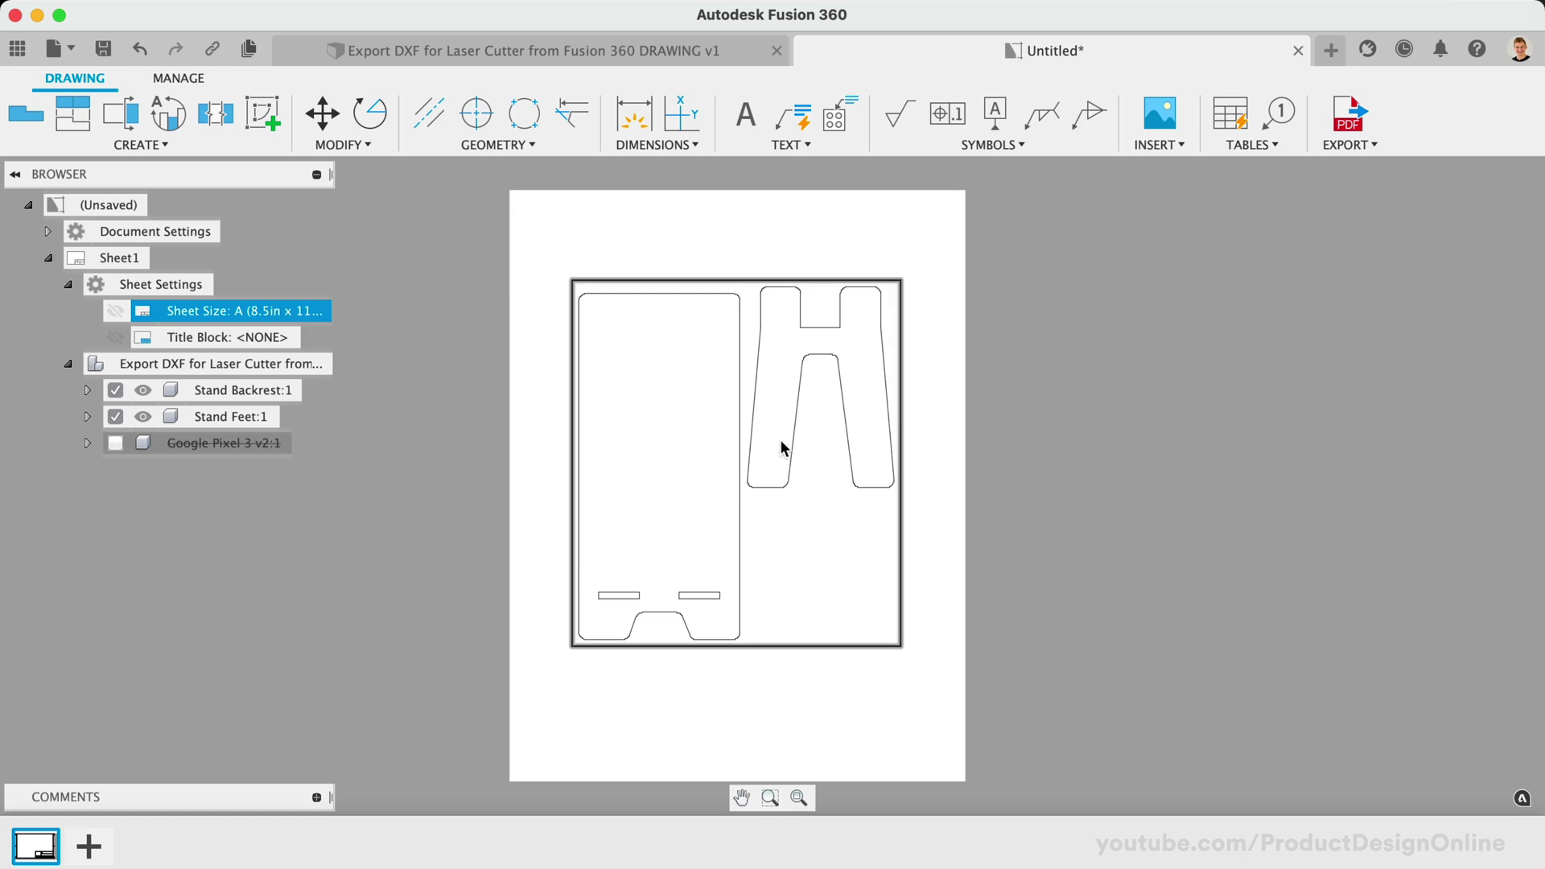
Export the sheet as DXF 'Phone Stand for Laser' in Downloads, replacing the existing file.
{"action": "left_click", "coordinate": [1339, 143]}
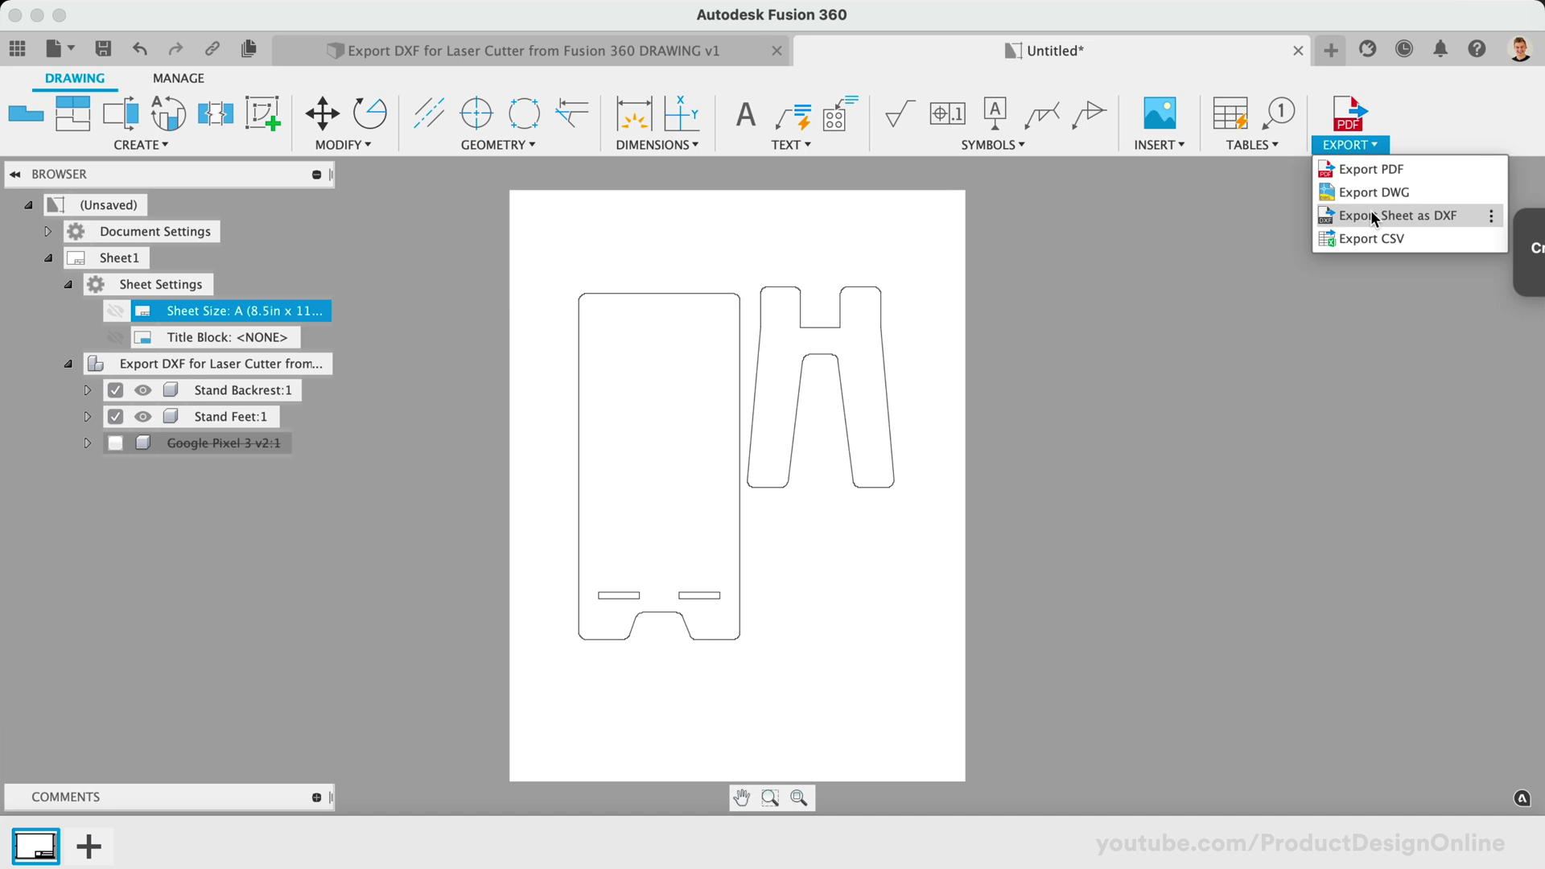
{"action": "left_click", "coordinate": [1466, 215]}
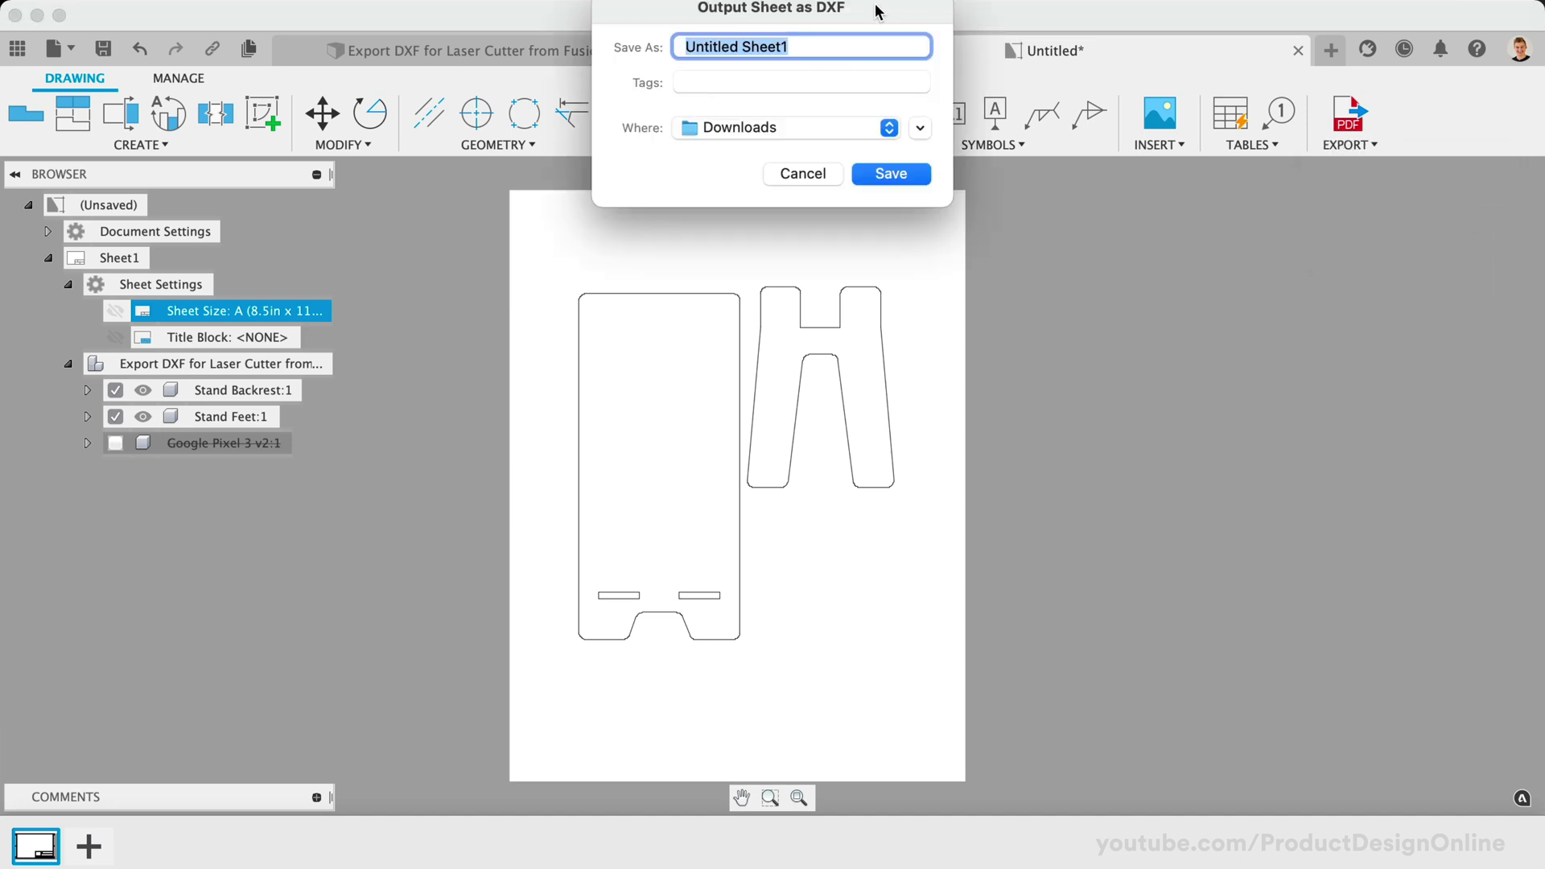
{"action": "left_click_drag", "start_coordinate": [880, 10], "coordinate": [873, 236]}
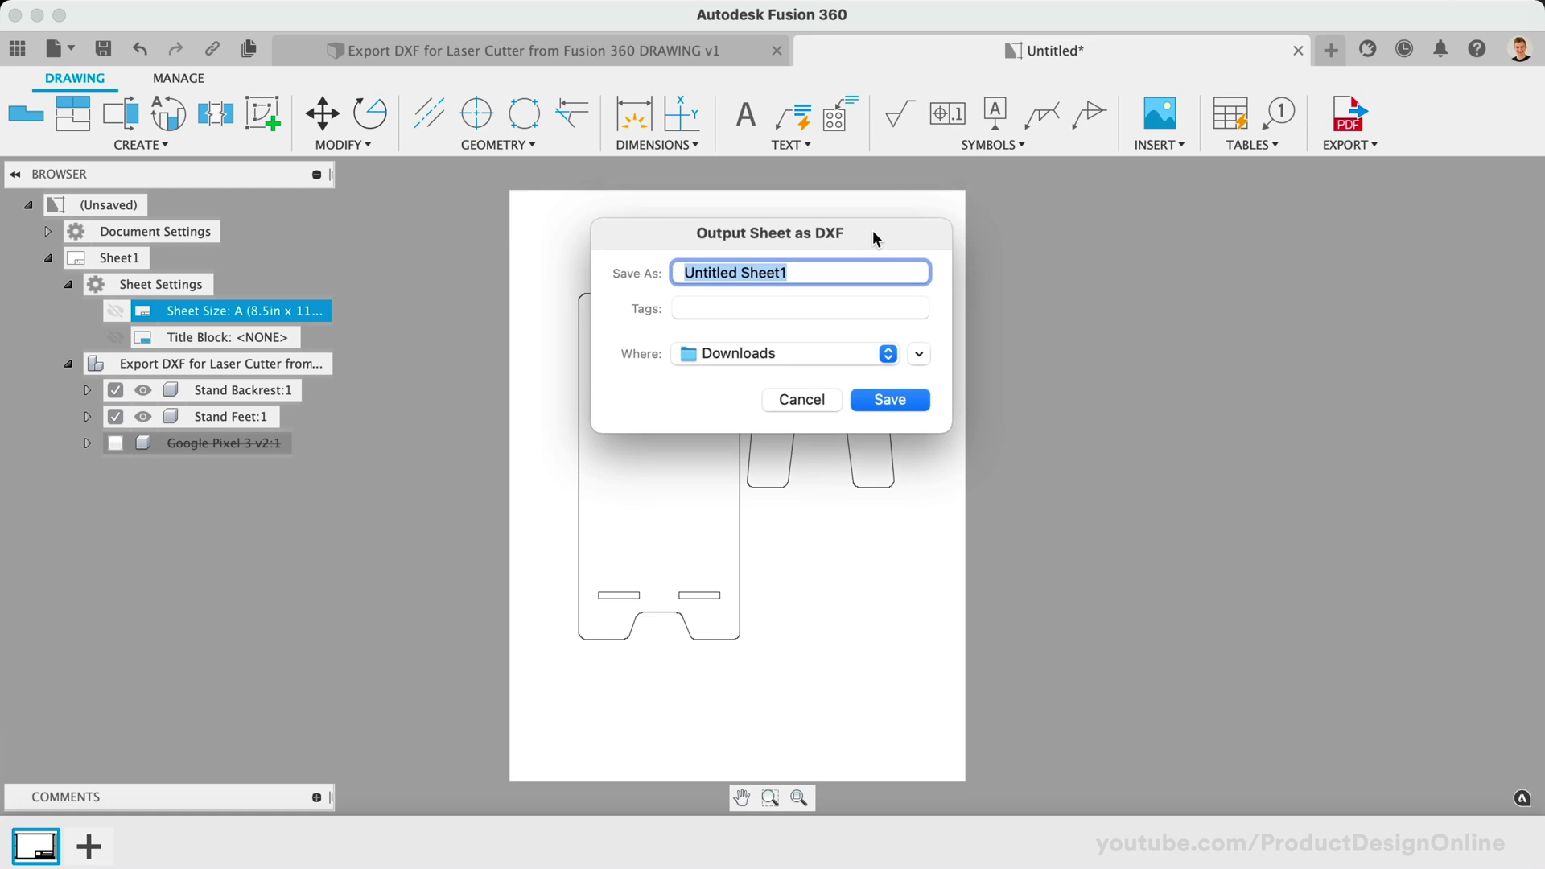
{"action": "type", "text": "Phone St"}
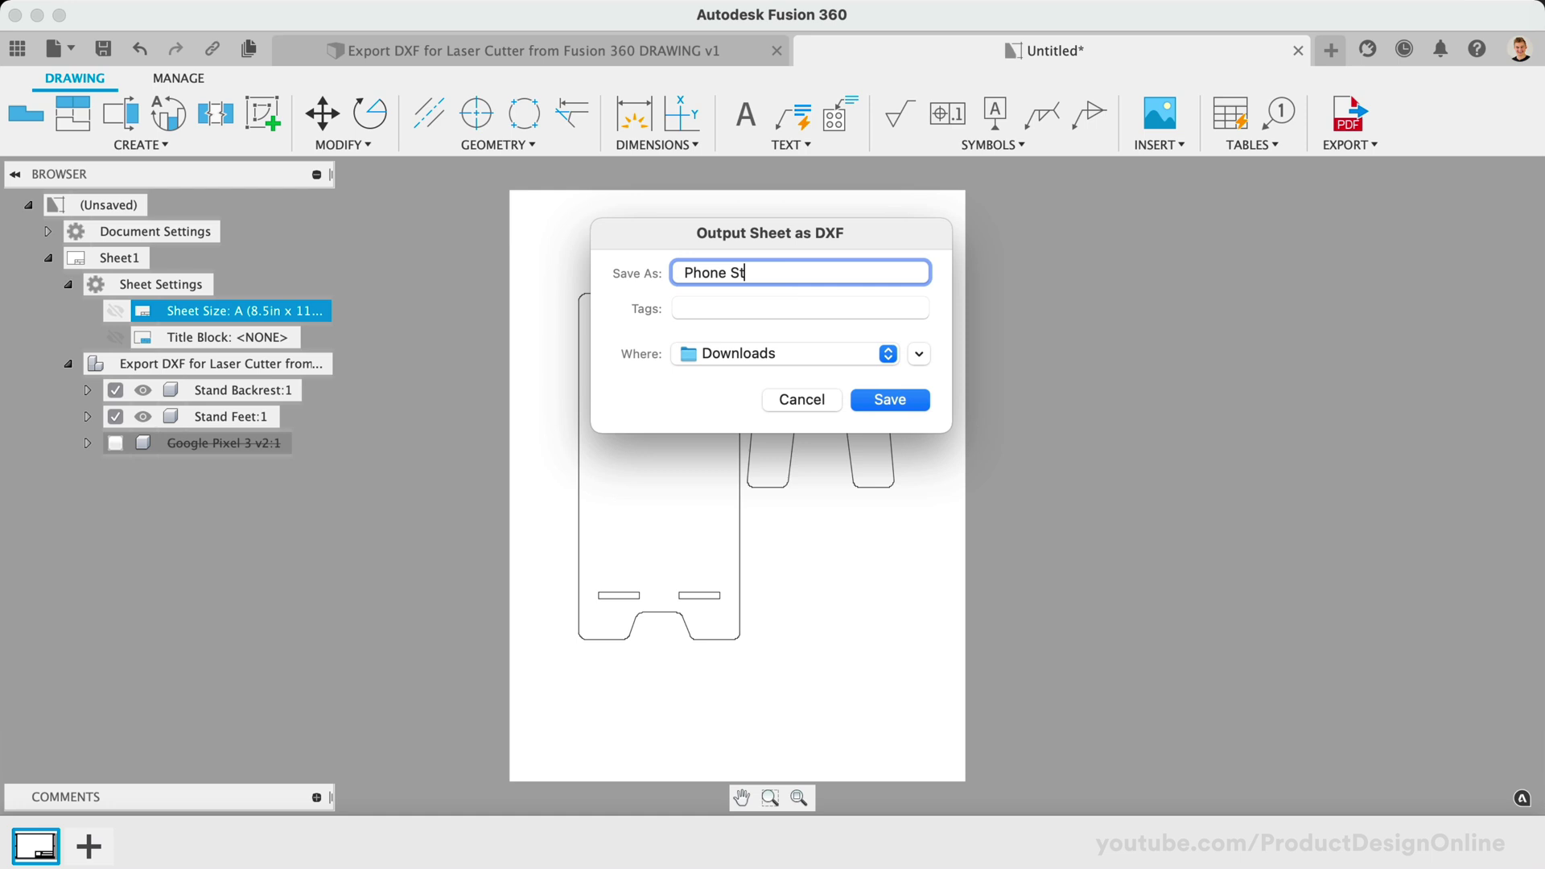
{"action": "type", "text": "and for Laser"}
{"action": "left_click", "coordinate": [889, 399]}
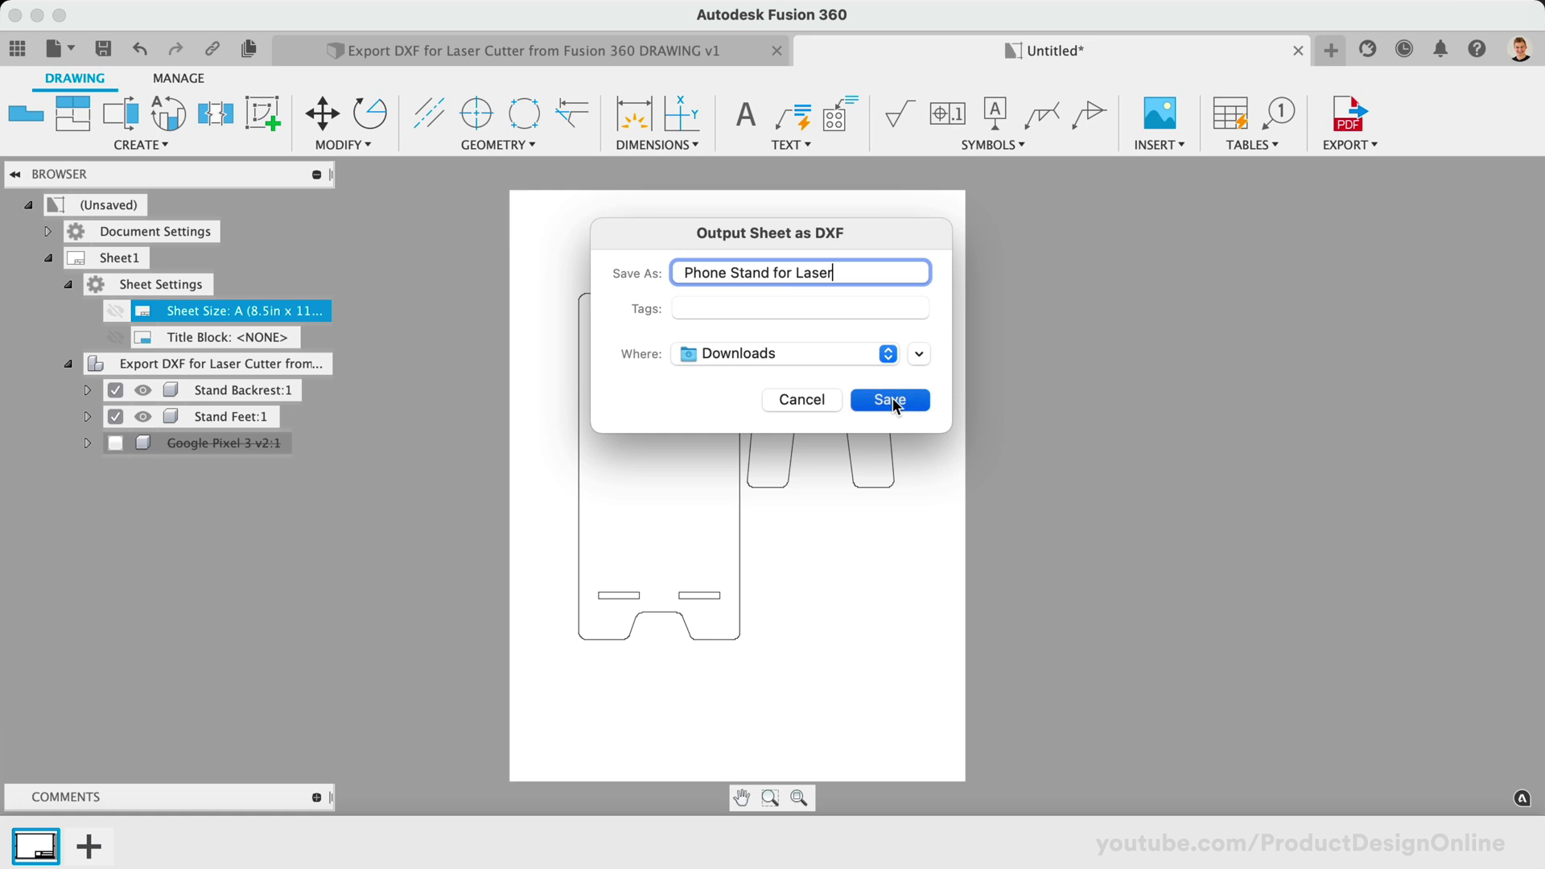
{"action": "left_click", "coordinate": [894, 403]}
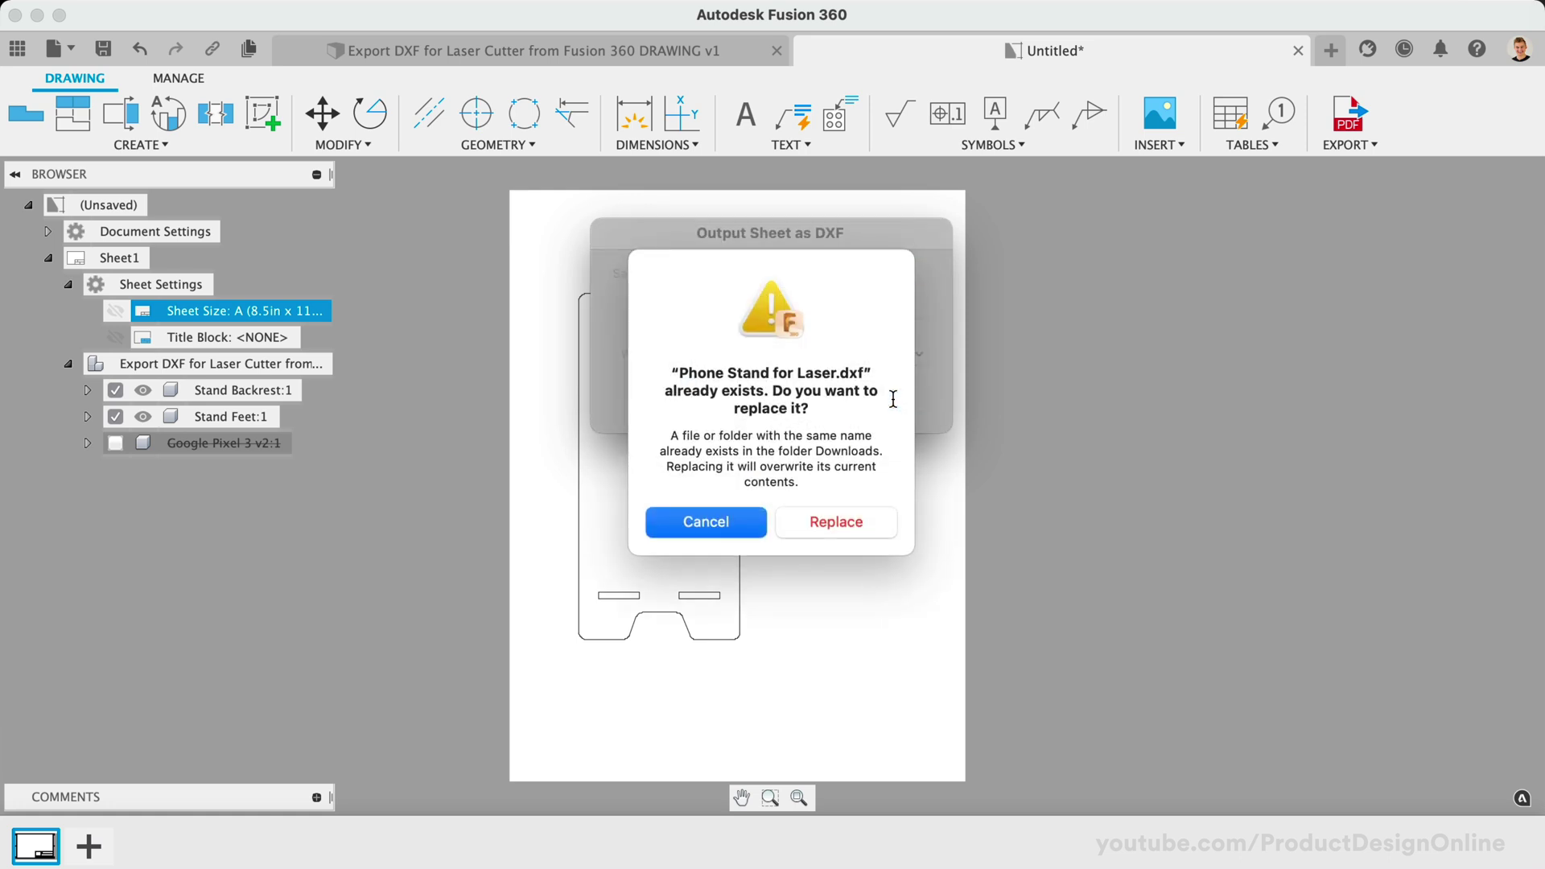
{"action": "left_click", "coordinate": [872, 521]}
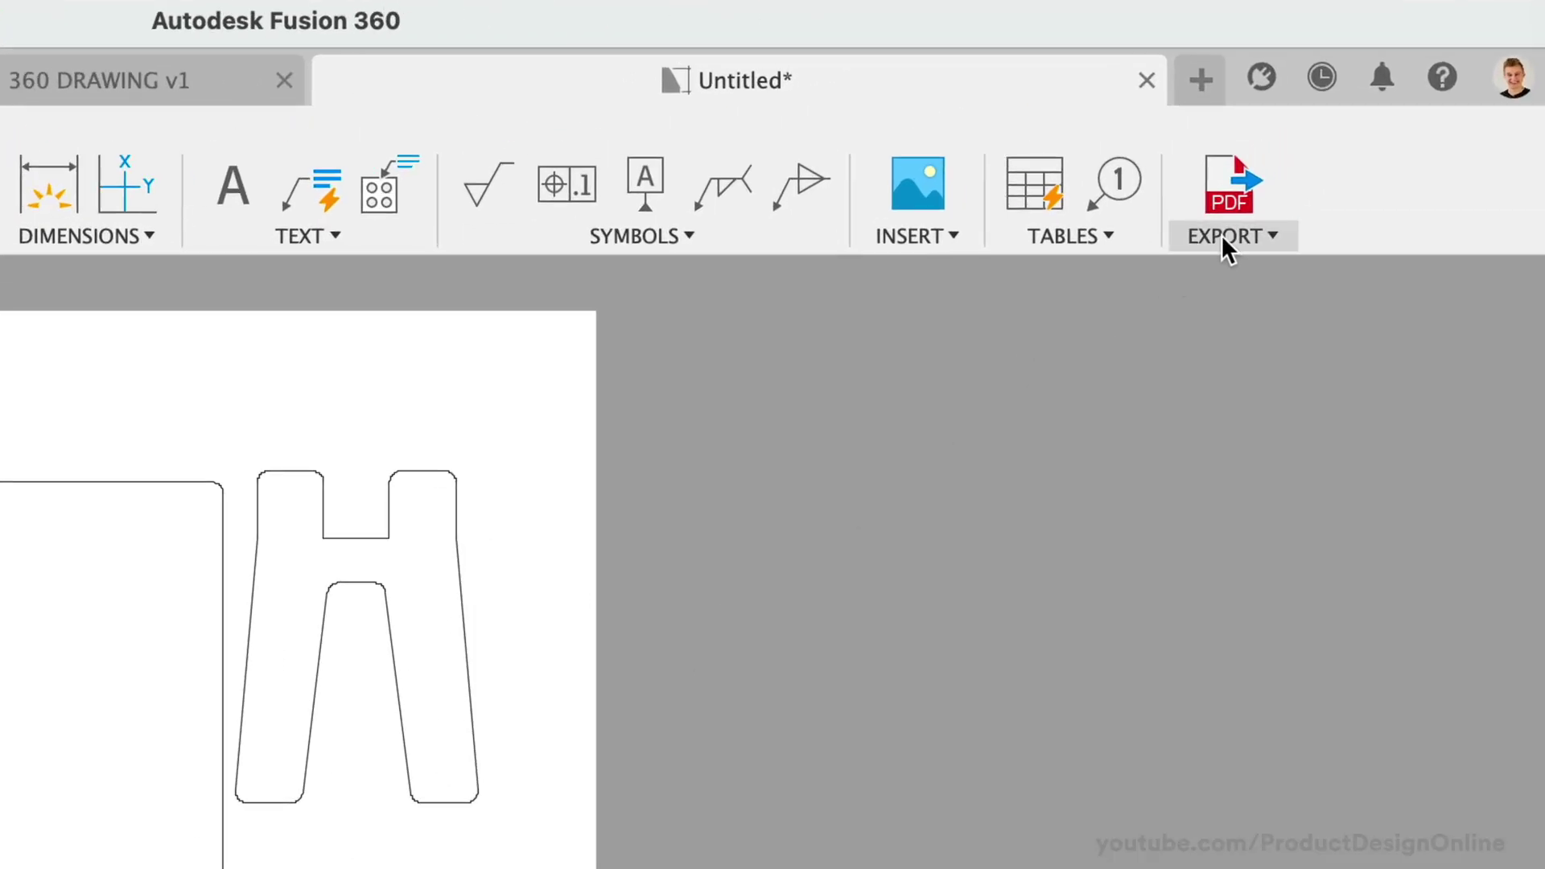
Open the DXF in Illustrator at original size with 1 unit equal to 1 inch.
{"action": "left_click", "coordinate": [1348, 144]}
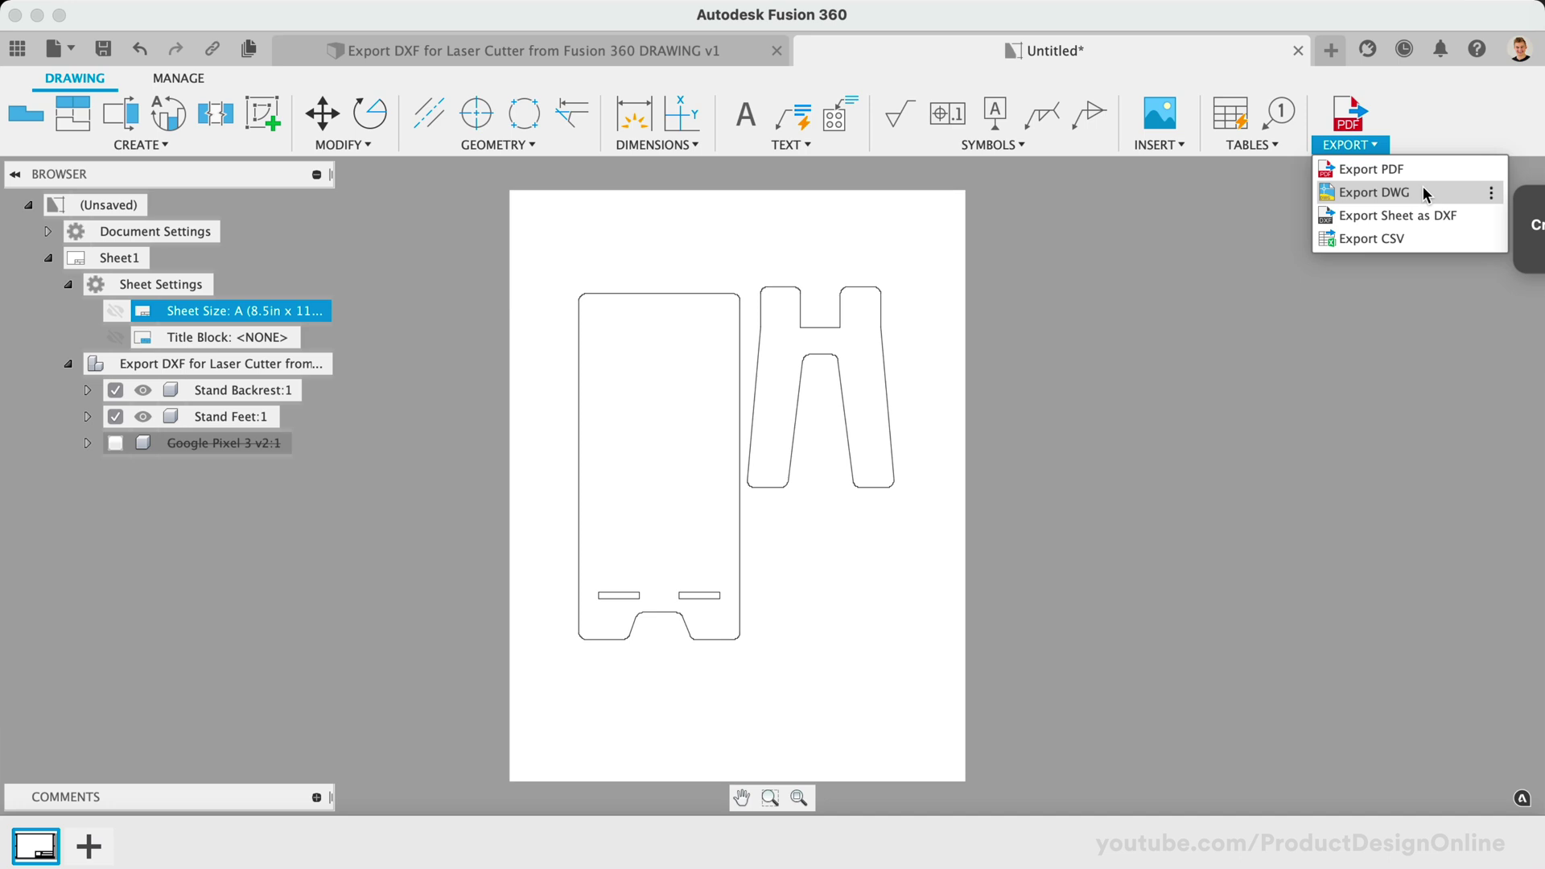
{"action": "left_click", "coordinate": [1422, 192]}
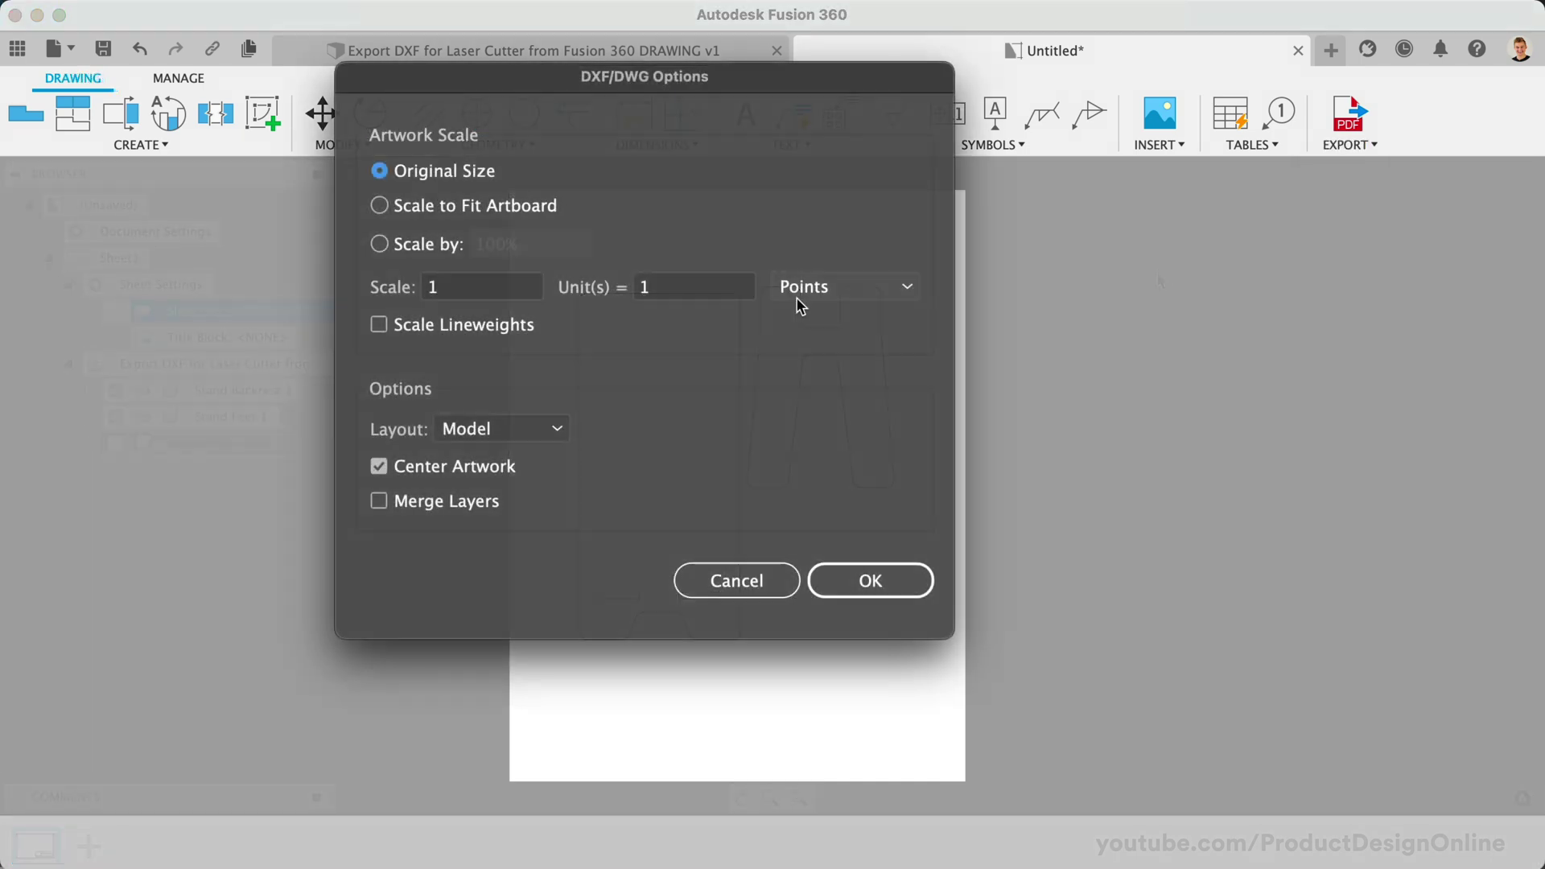
{"action": "left_click", "coordinate": [796, 297]}
{"action": "left_click", "coordinate": [832, 371]}
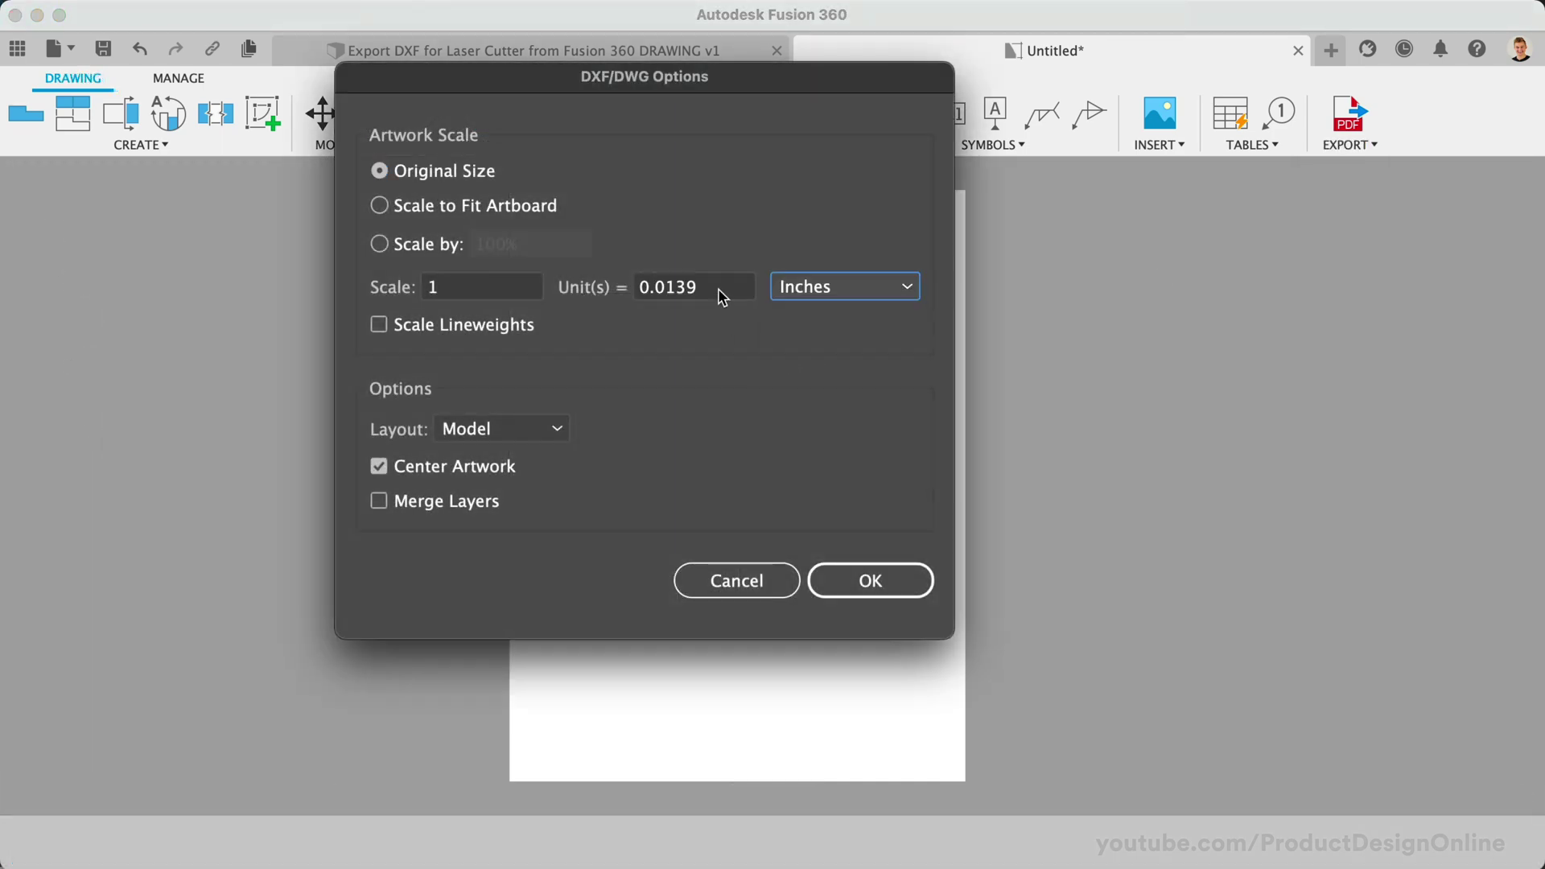
{"action": "double_click", "coordinate": [676, 288]}
{"action": "type", "text": "1"}
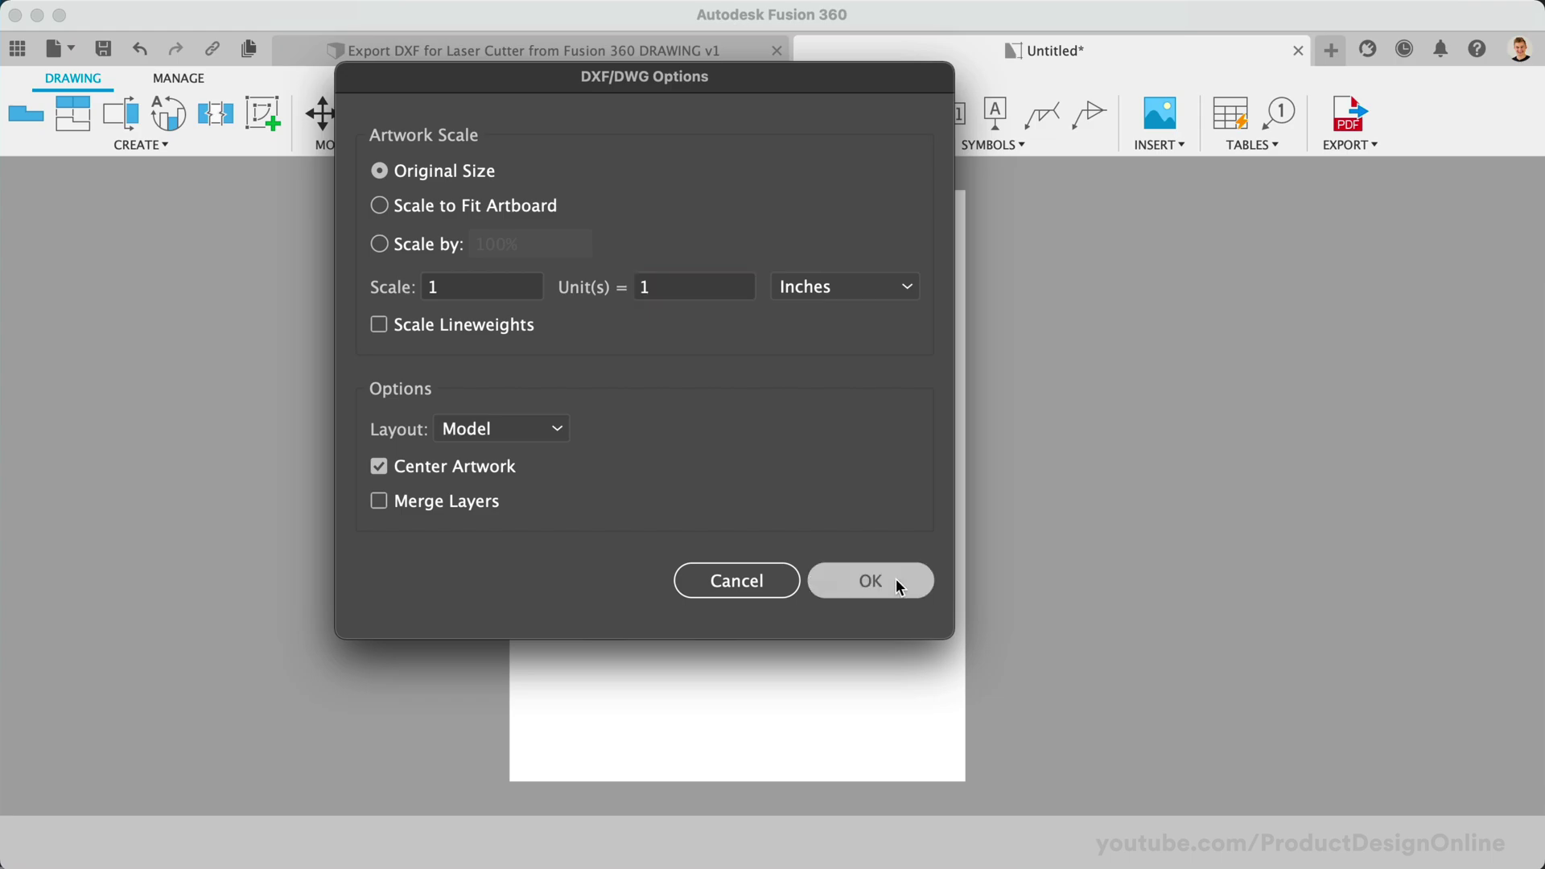
{"action": "left_click", "coordinate": [870, 580]}
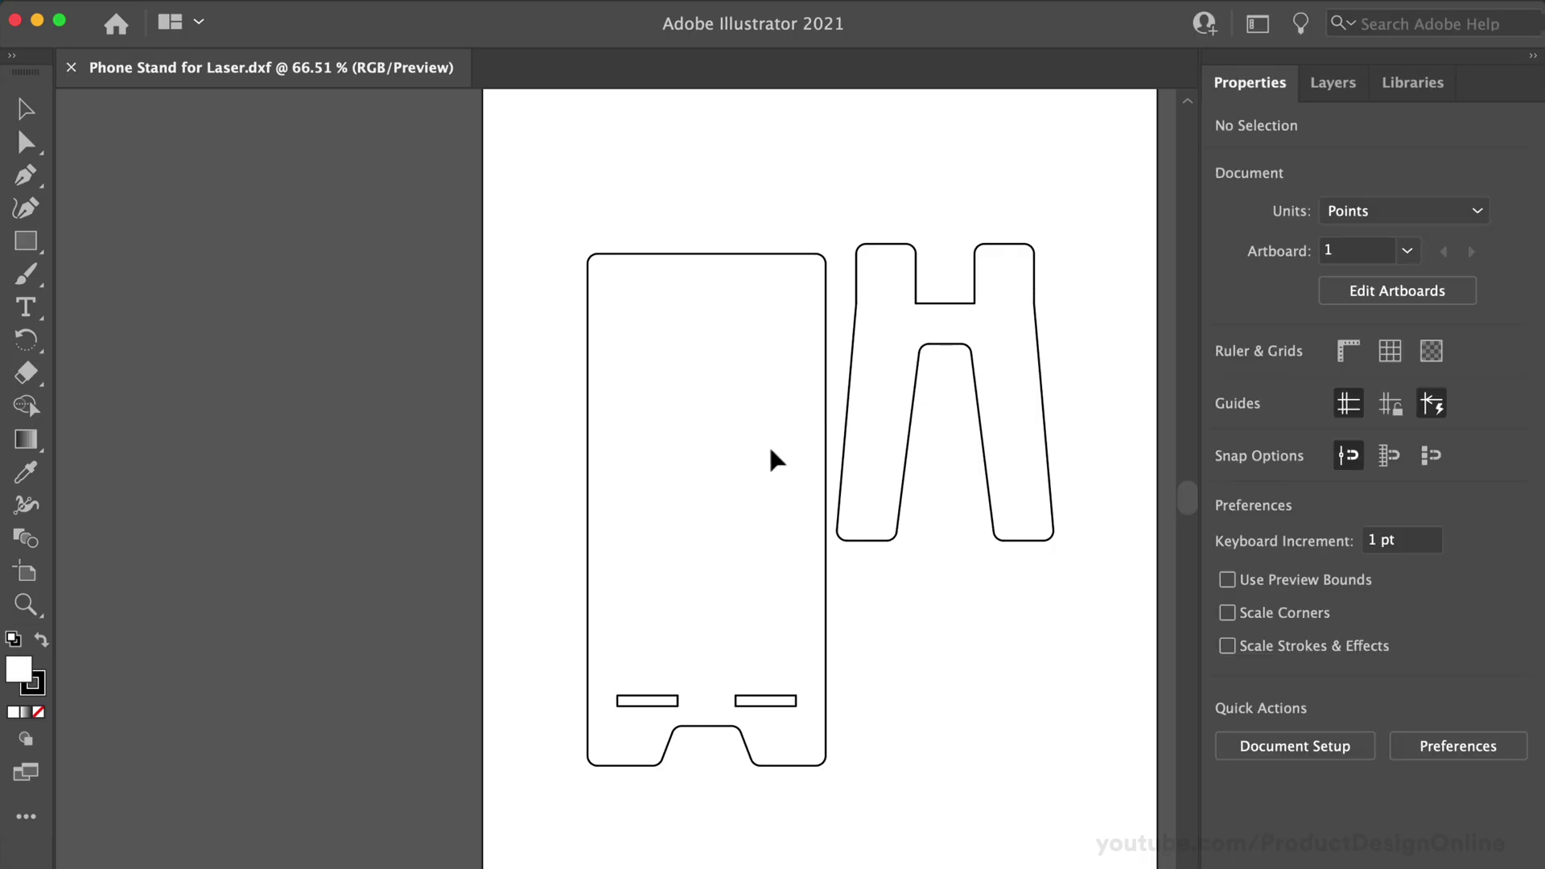
{"action": "scroll", "coordinate": [769, 444], "scroll_direction": "down", "scroll_amount": 3, "text": "alt"}
{"action": "scroll", "coordinate": [767, 445], "scroll_direction": "up", "scroll_amount": 1, "text": "alt"}
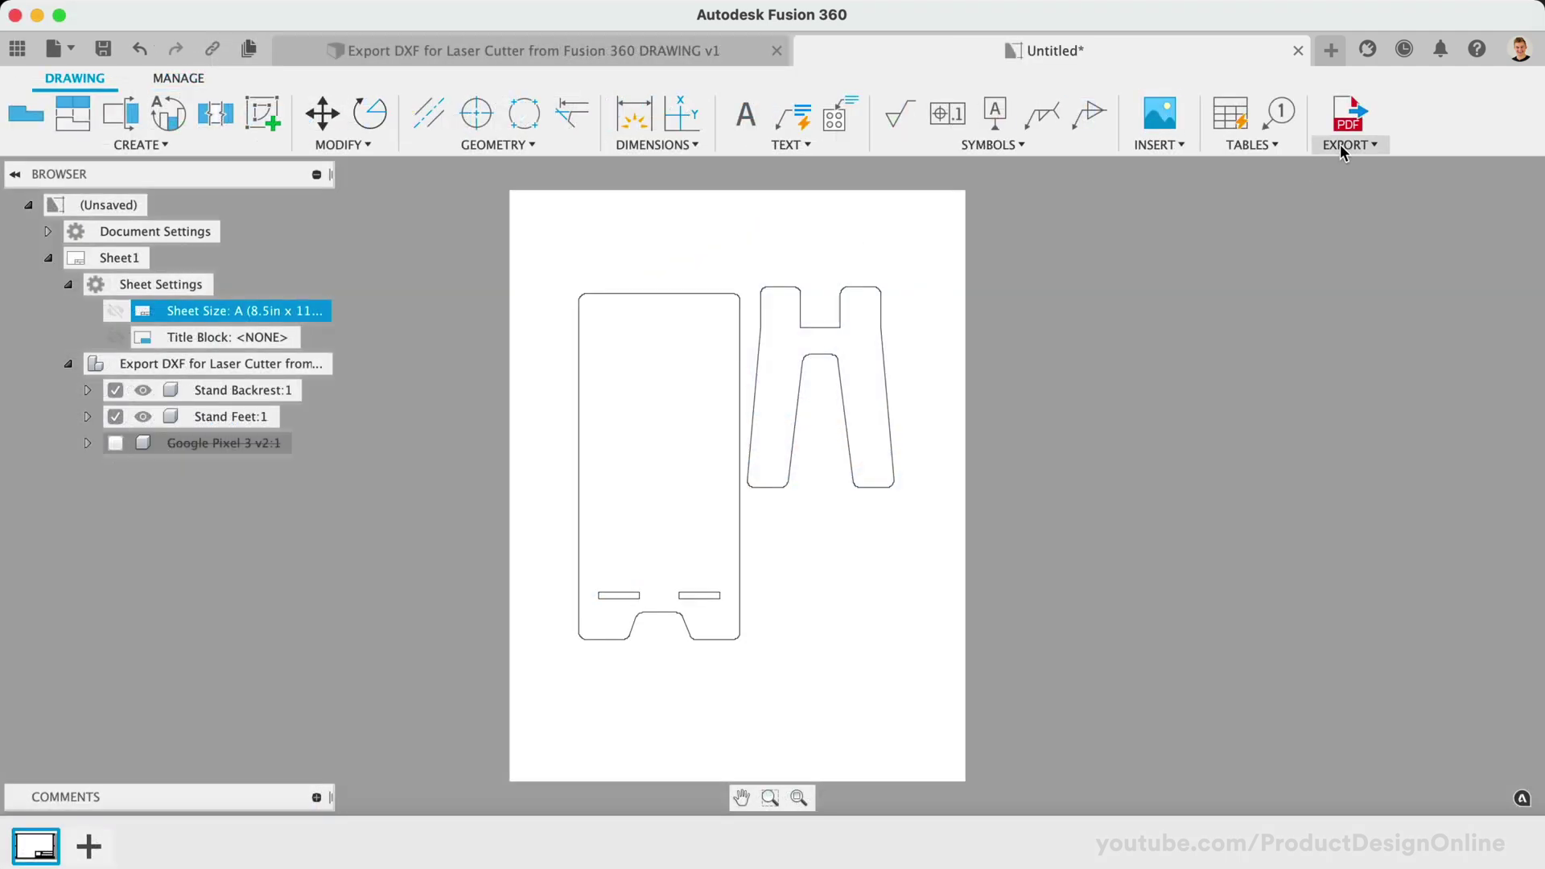
Start another Export Sheet as DXF and centre its save dialog.
{"action": "left_click", "coordinate": [1340, 144]}
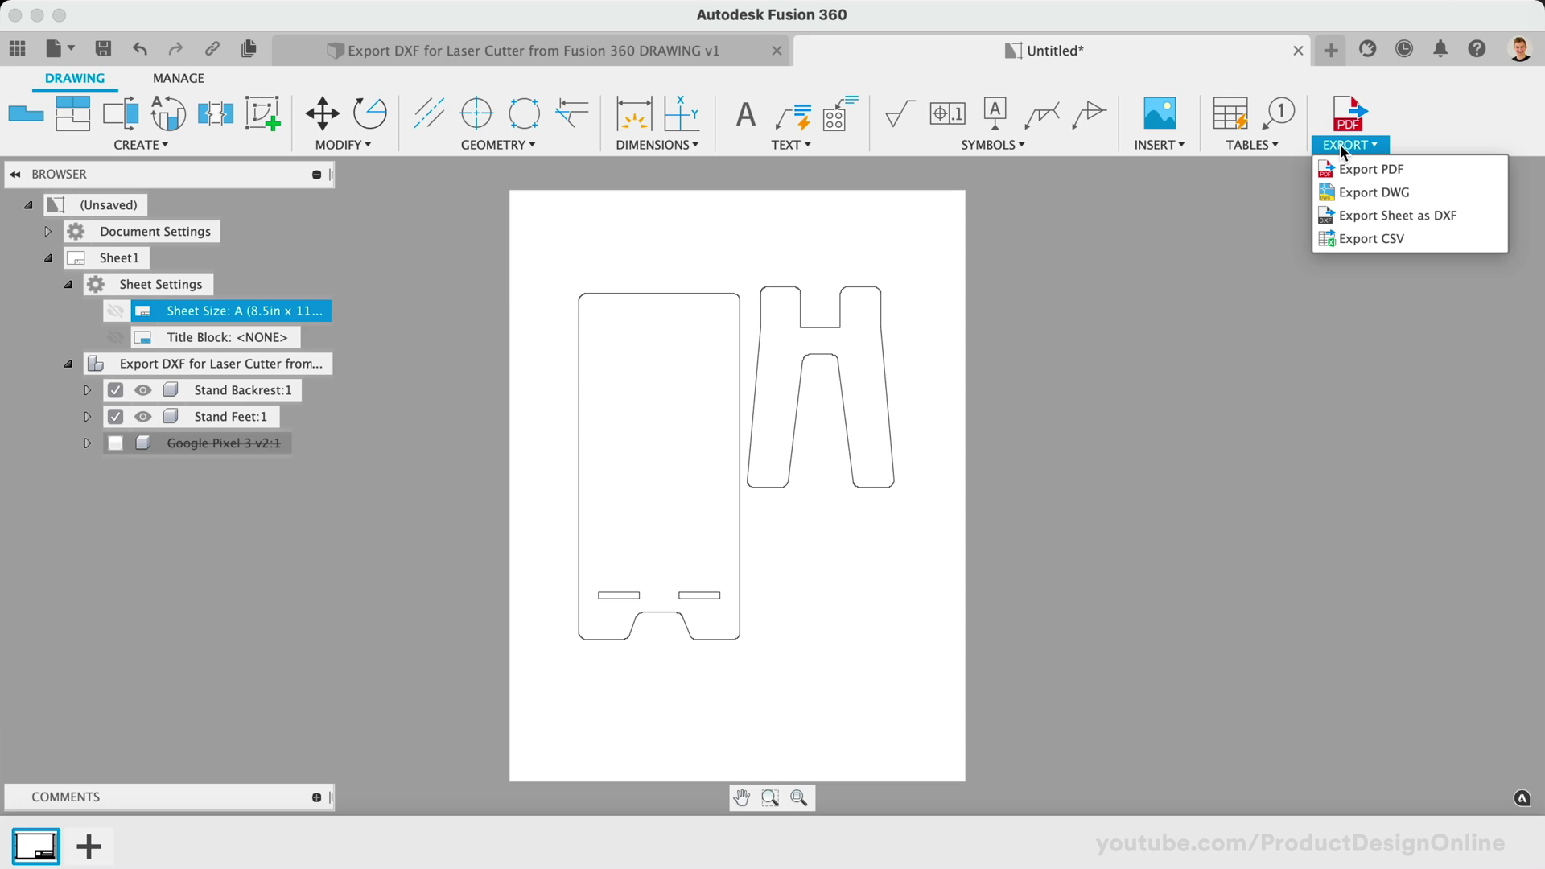
{"action": "left_click", "coordinate": [1465, 215]}
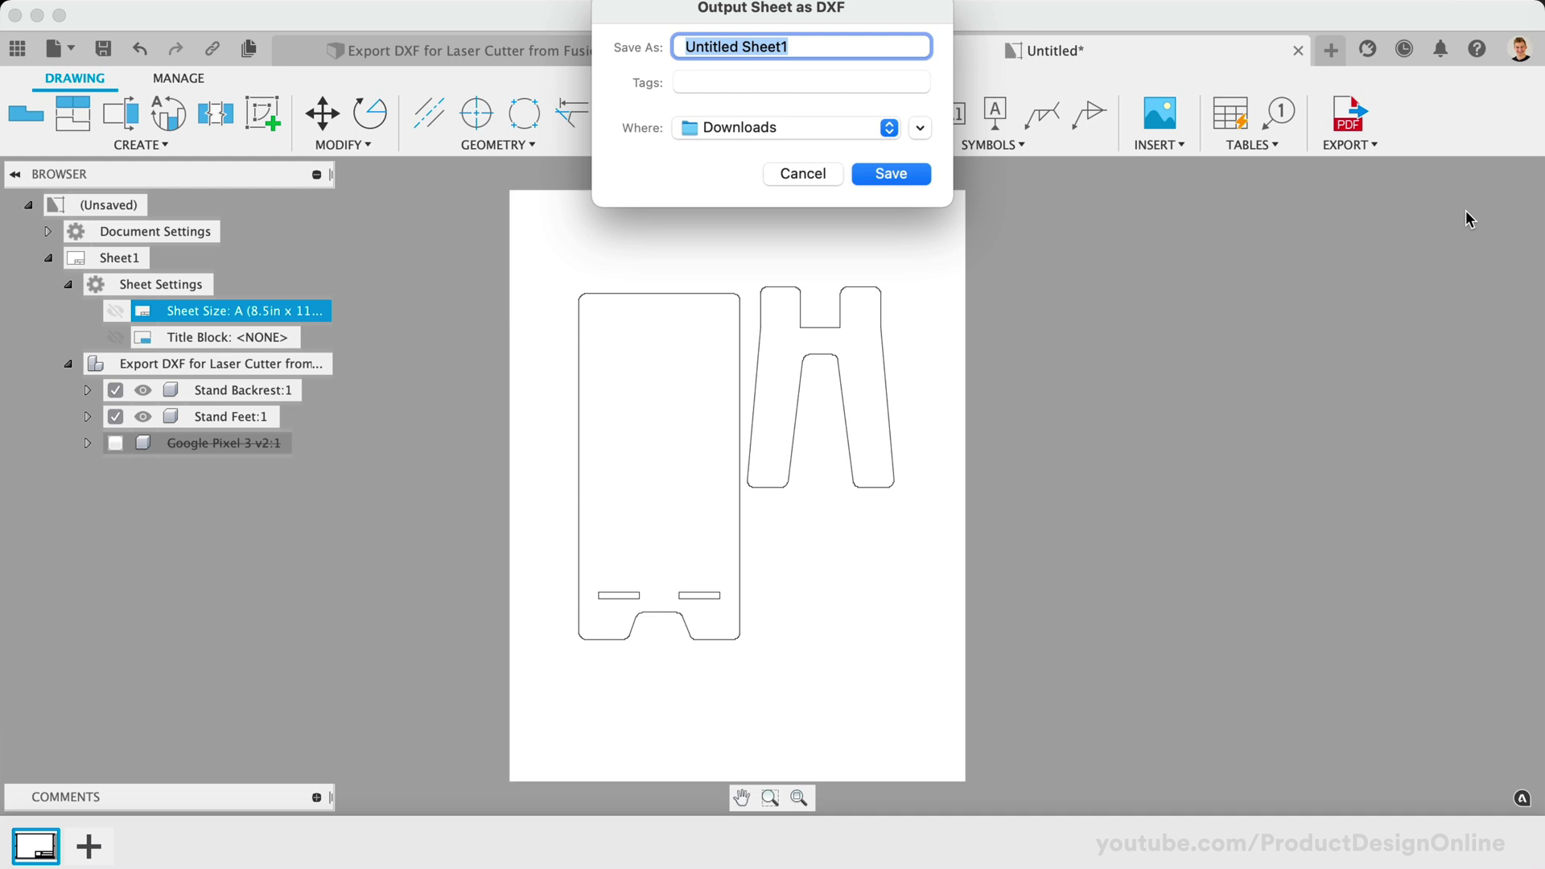
{"action": "left_click_drag", "start_coordinate": [879, 10], "coordinate": [874, 233]}
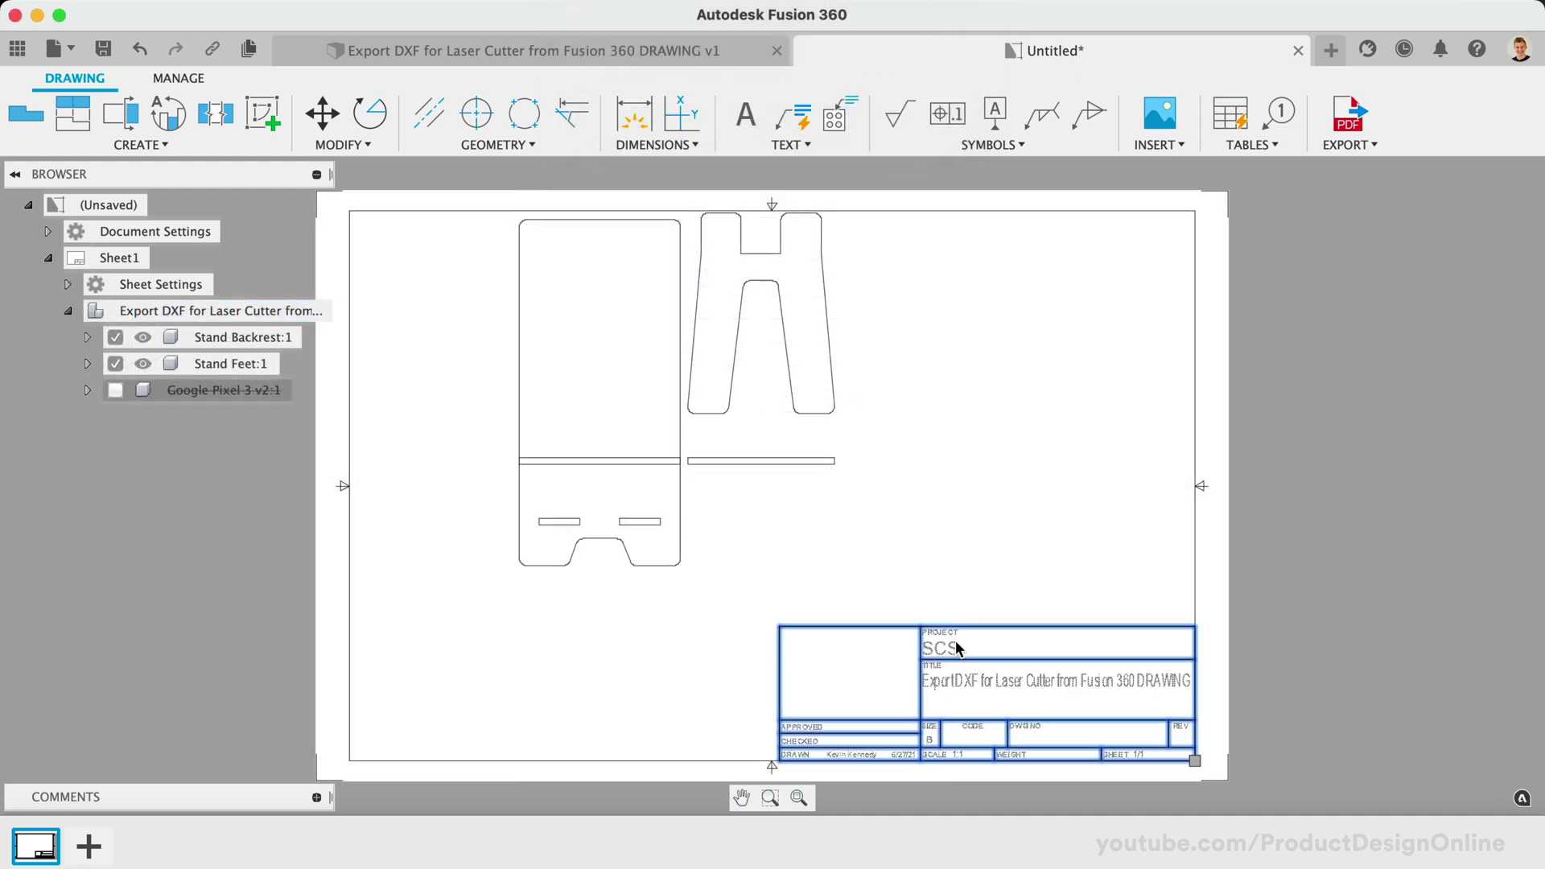
Delete the title block and the sheet border frame, leaving only the stand outlines.
{"action": "key", "text": "Delete"}
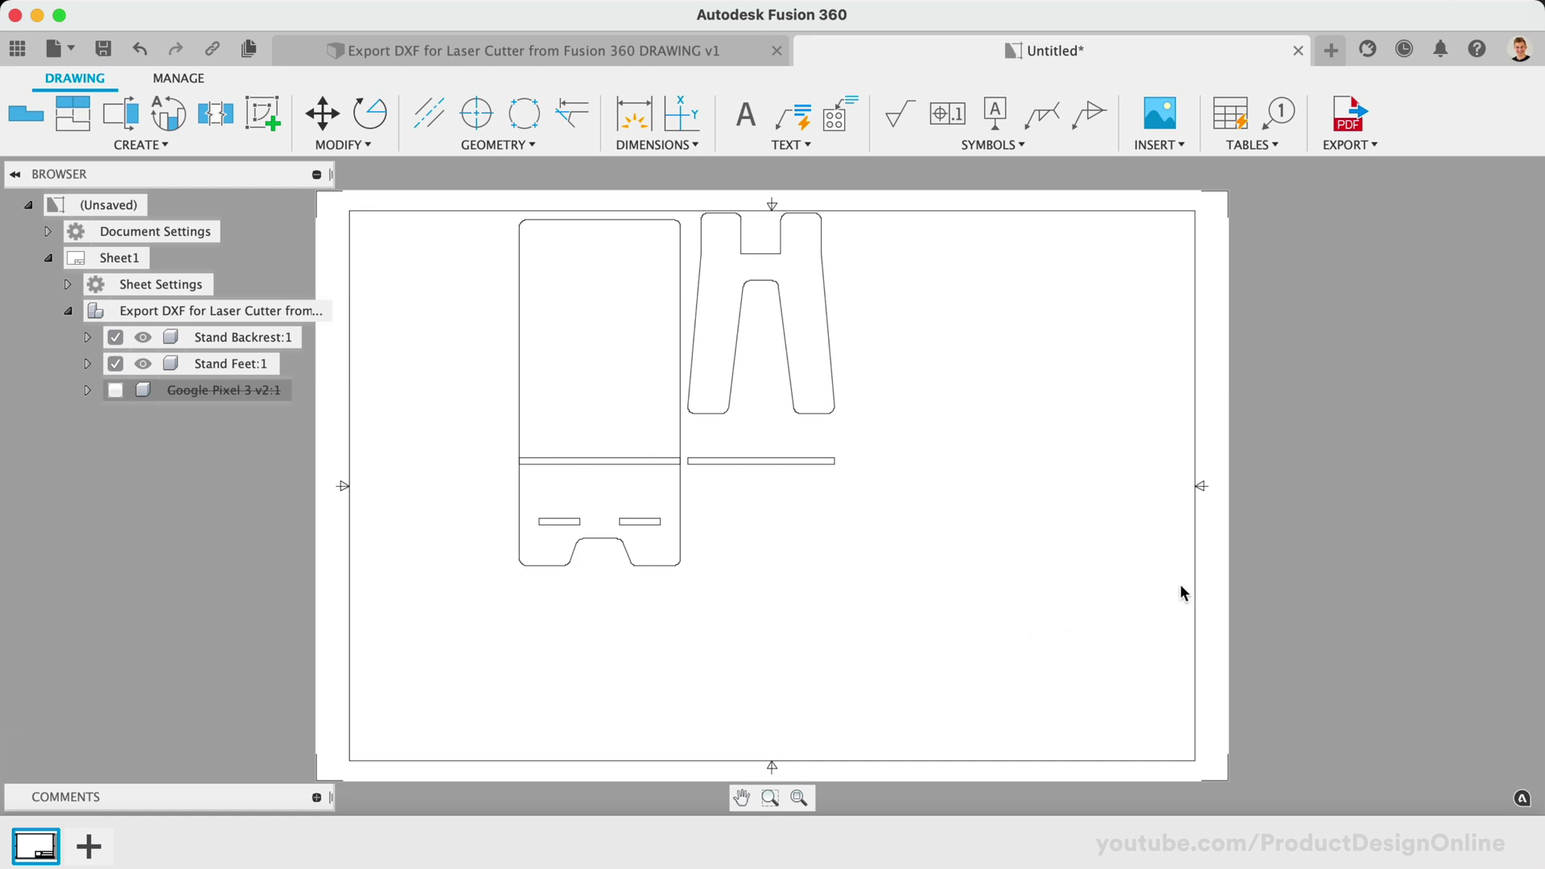
{"action": "left_click", "coordinate": [1194, 591]}
{"action": "key", "text": "Delete"}
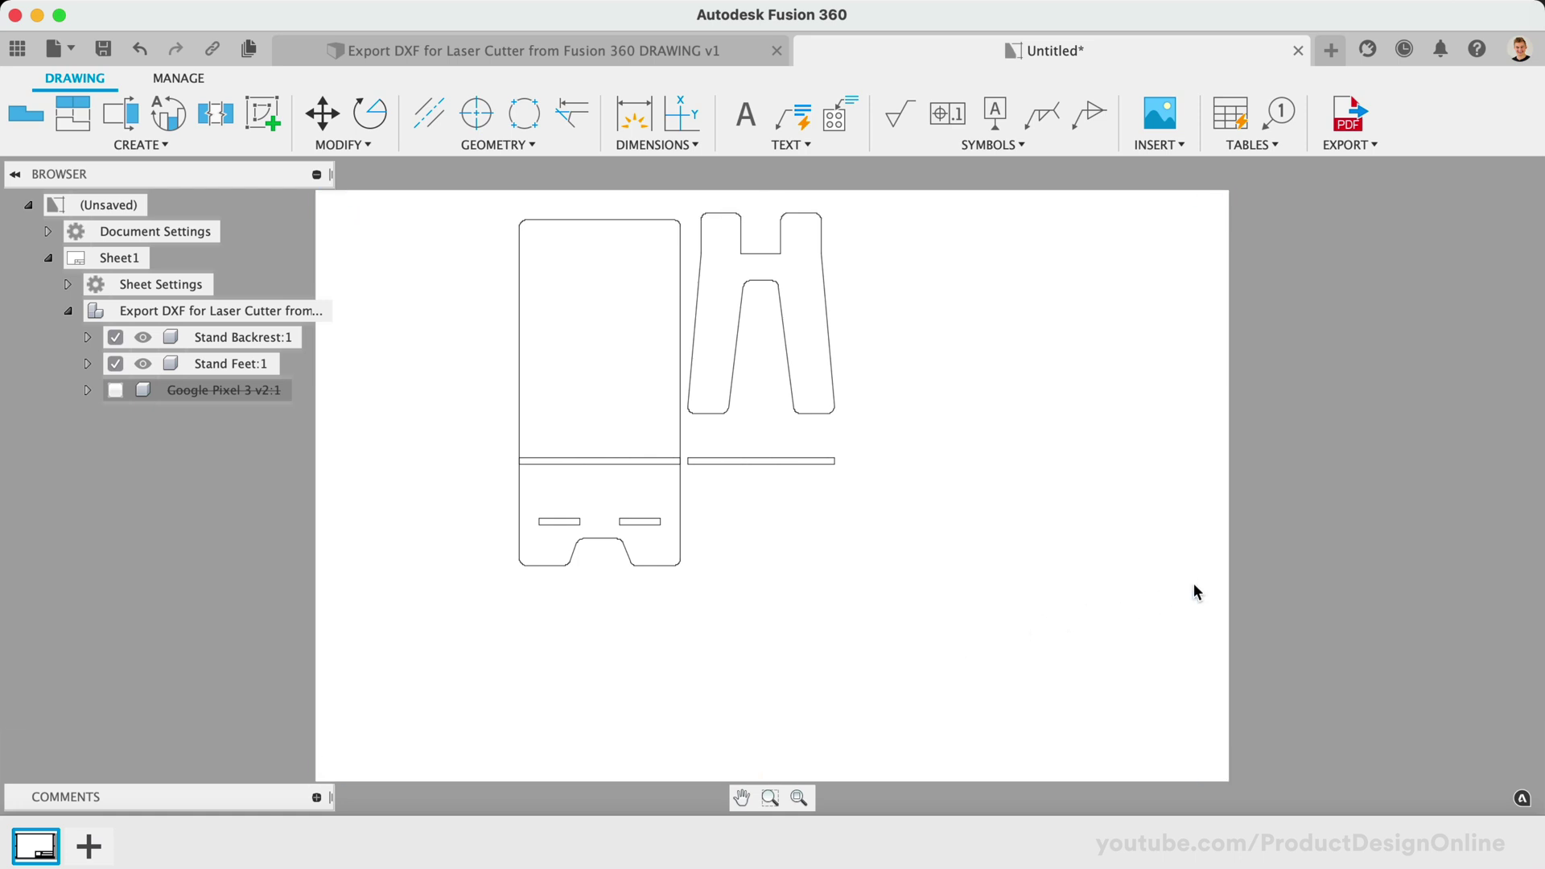